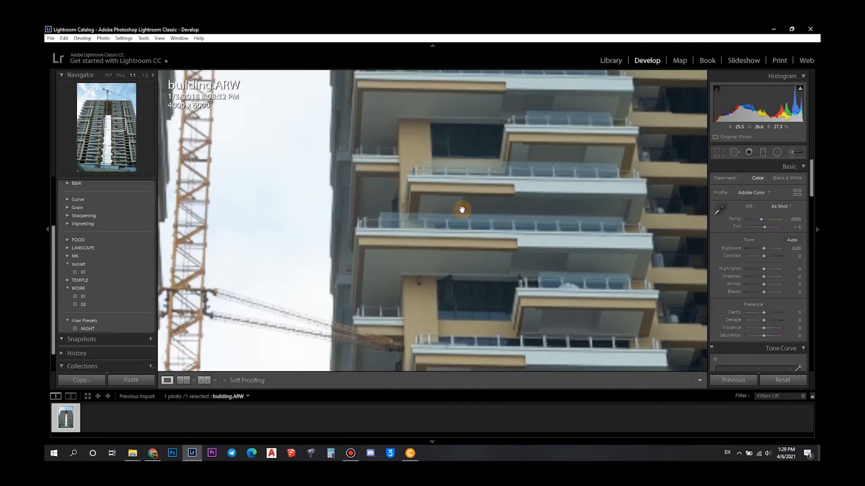
Inspect the unedited building photo at full size, return to the whole image and compare it in a side-by-side before/after view
left_click(461, 208)
mouse_move(437, 214)
left_mouse_down()
mouse_move(546, 193)
mouse_move(454, 178)
mouse_move(480, 139)
mouse_move(395, 226)
mouse_move(453, 193)
mouse_move(443, 200)
left_mouse_up()
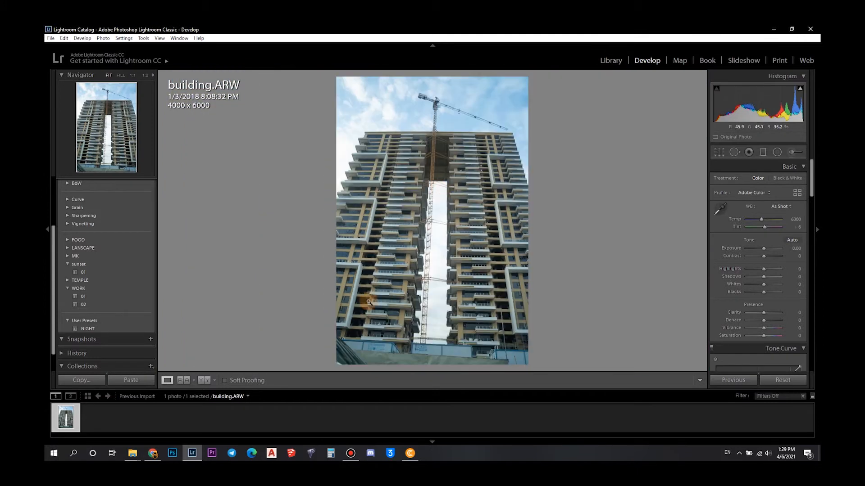
left_click(204, 380)
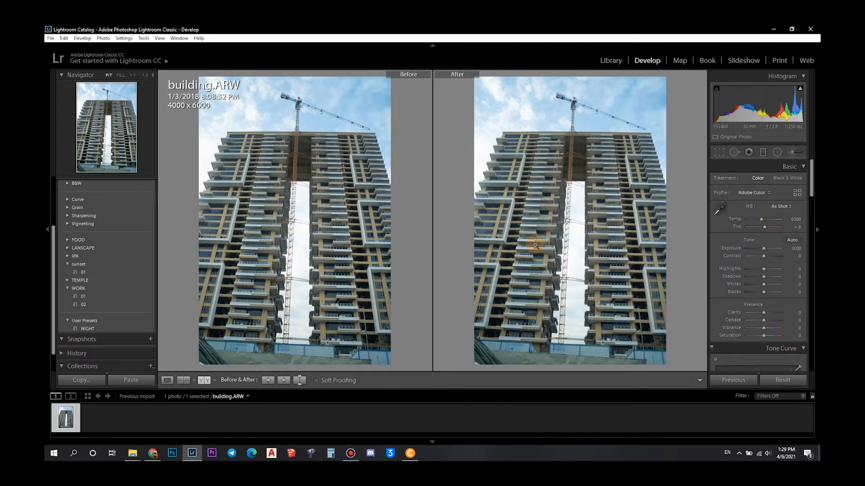
Rotate the photo to an angle of −2.45 with the Crop & Straighten tool and apply the crop
key("r")
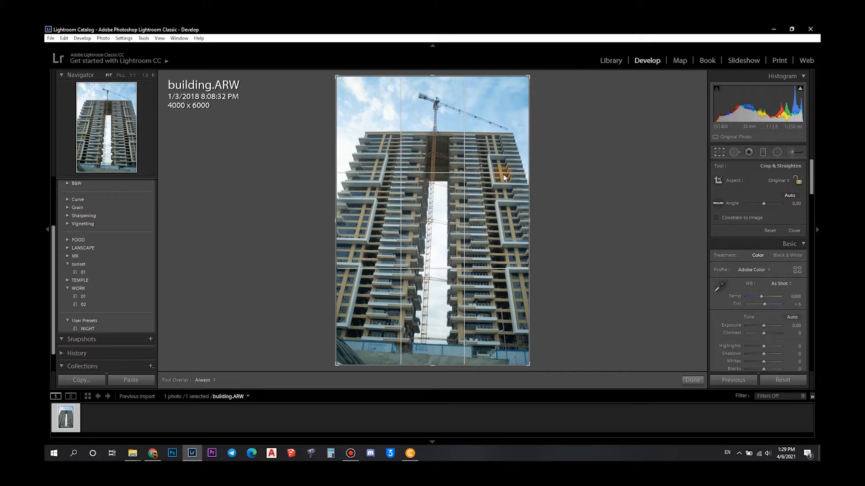
left_click_drag(536, 212, 541, 203)
left_click_drag(569, 172, 577, 166)
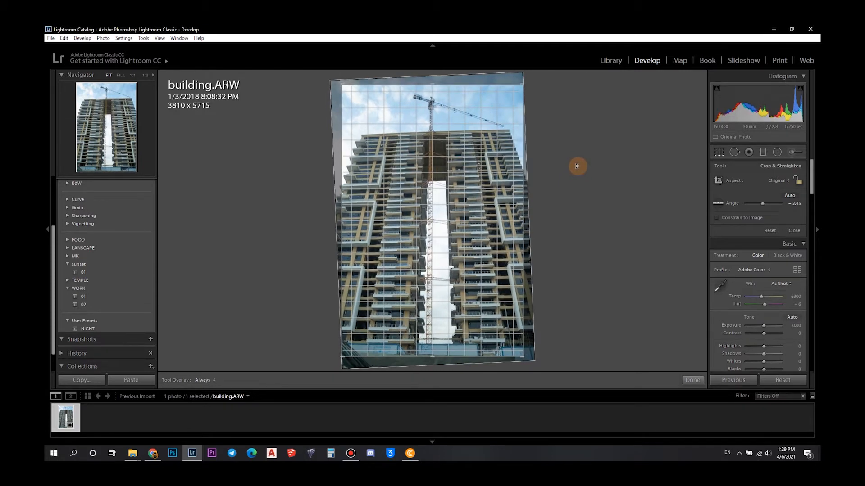
left_click_drag(577, 167, 577, 166)
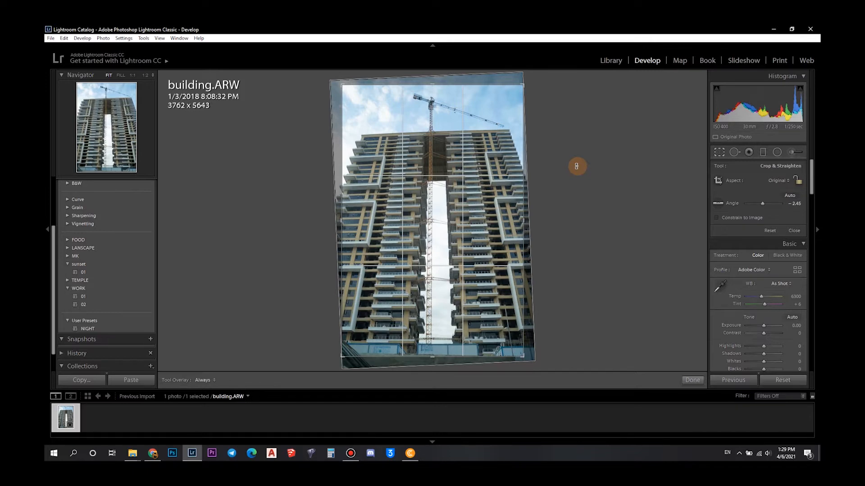
key("Return")
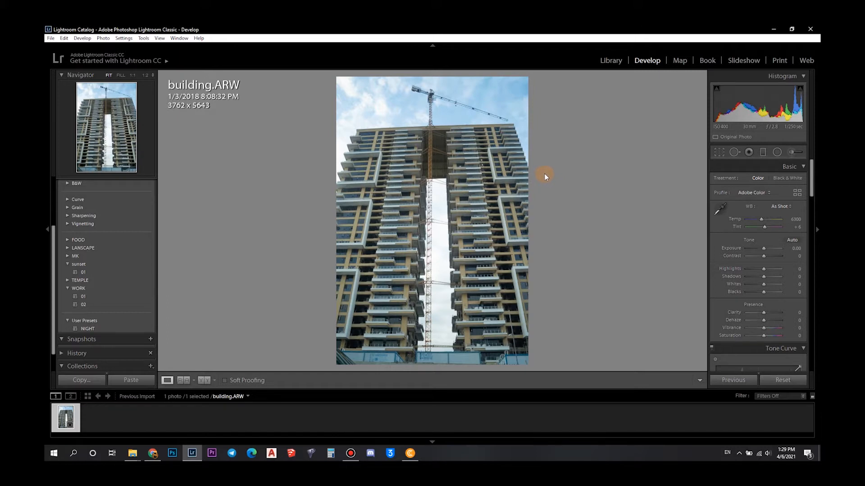
Straighten the photo to an angle of −0.66 and crop it to about 3846 x 5548, trimming the fence at the building's base
key("r")
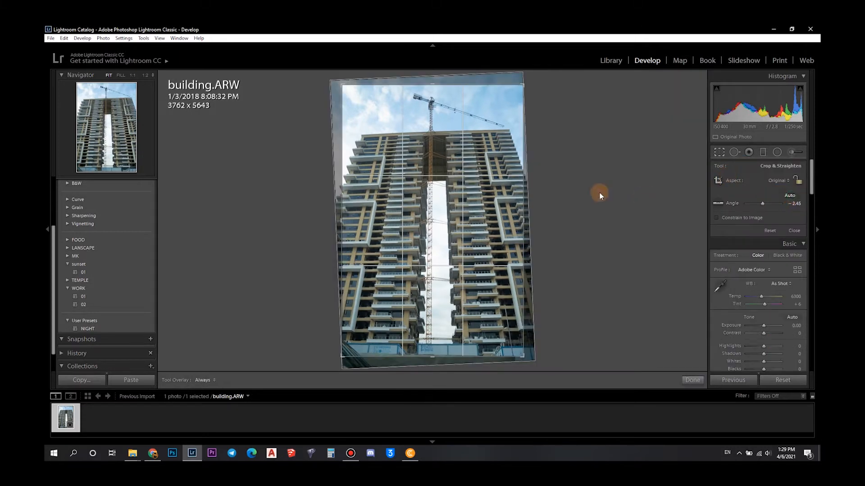
left_click_drag(572, 158, 587, 145)
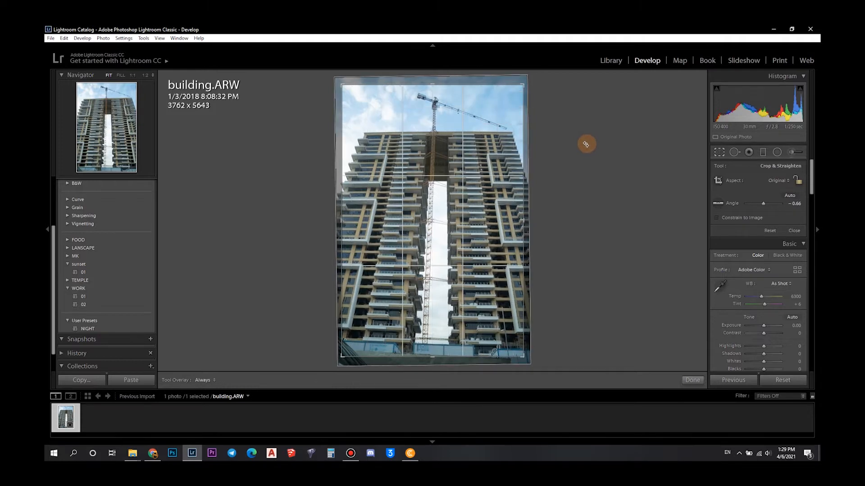
left_click_drag(524, 86, 538, 77)
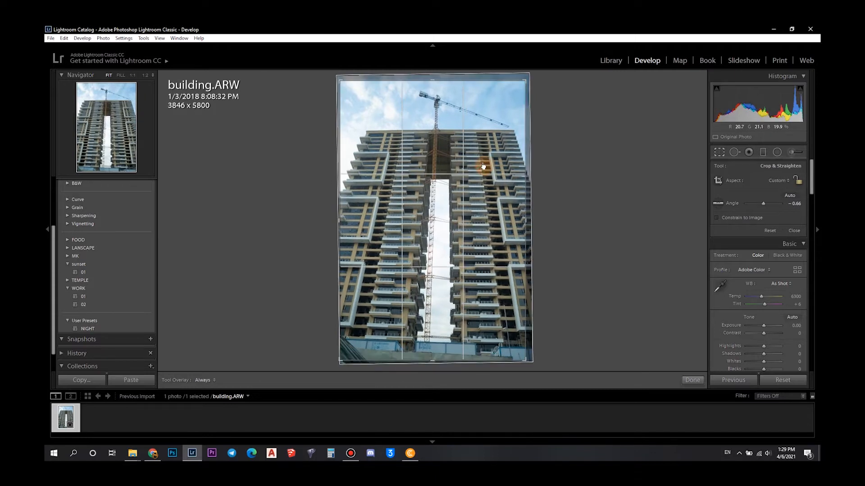
left_click_drag(479, 174, 481, 180)
left_click_drag(432, 362, 433, 356)
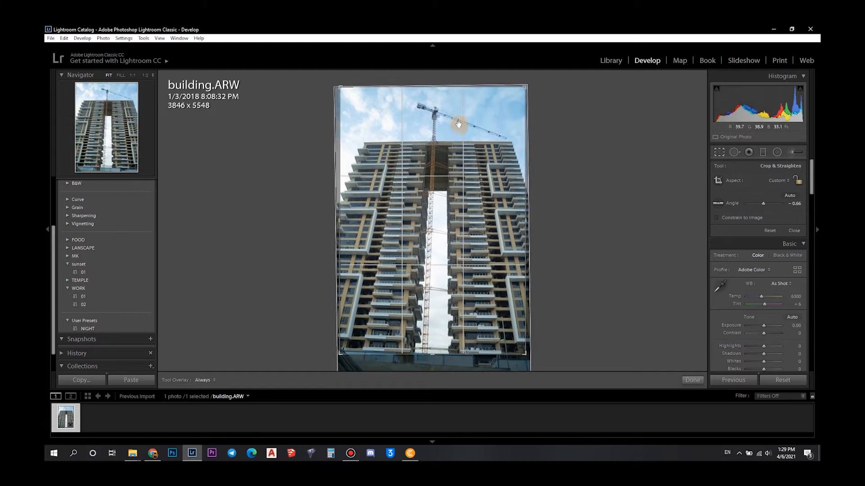
key("r")
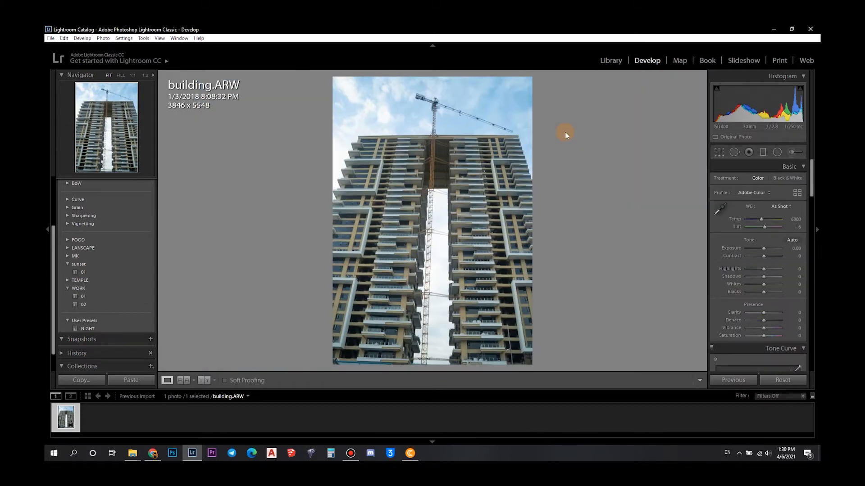
Apply the automatic tone adjustment, check the facade detail at full size, and lower the highlights to −100
left_click(792, 239)
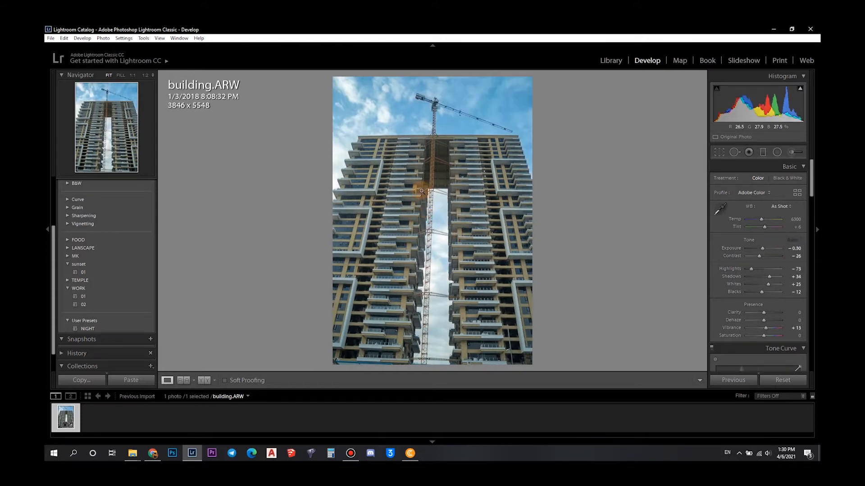
left_click(432, 227)
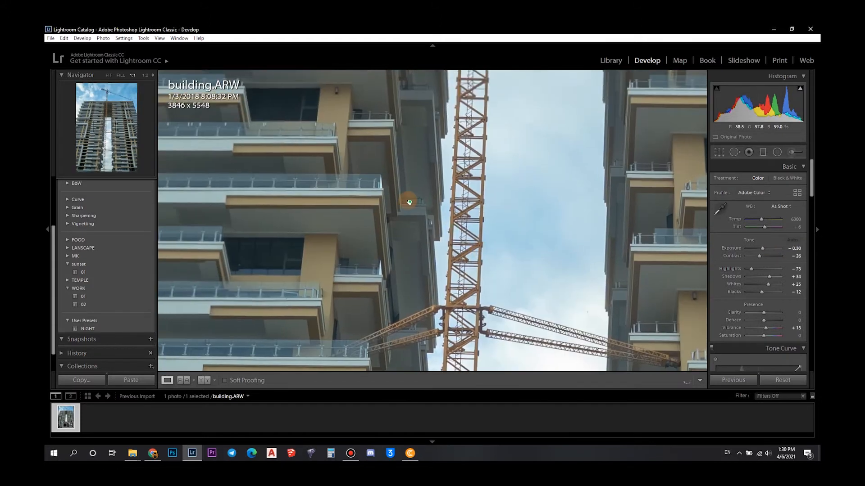
left_click_drag(422, 207, 440, 166)
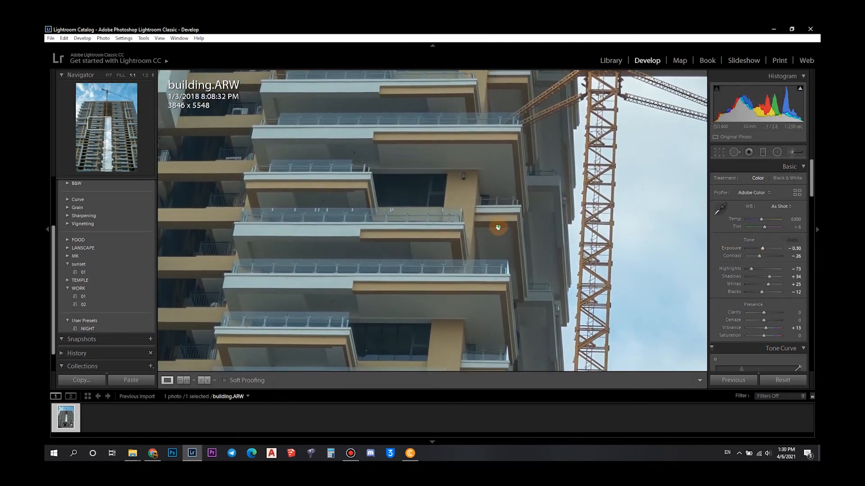
left_click(651, 251)
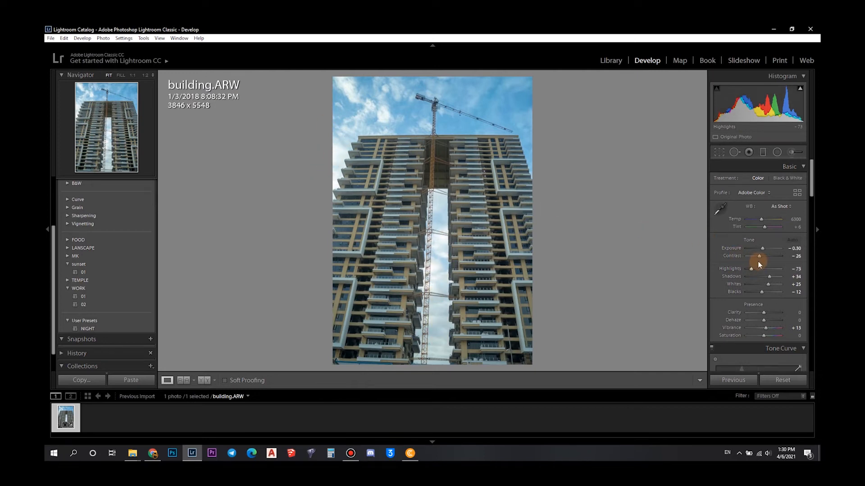
left_click_drag(751, 269, 739, 273)
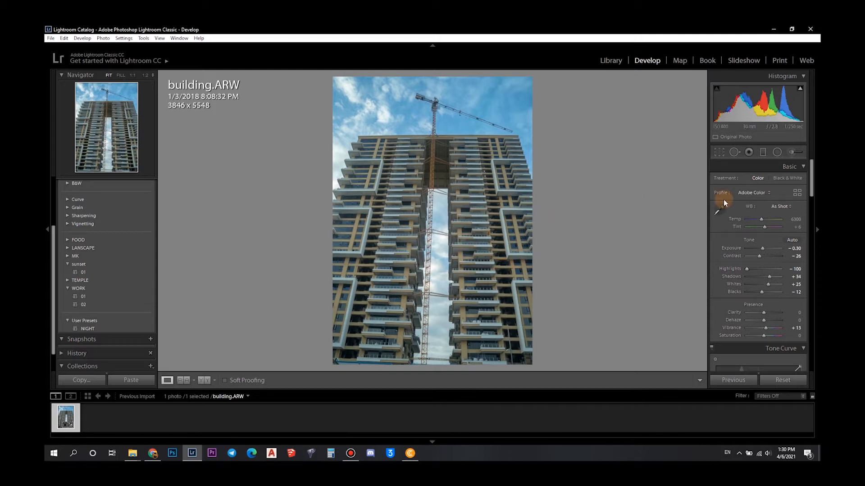
Warm the white balance by setting the colour temperature to 8500
left_click_drag(762, 220, 769, 221)
left_click(797, 220)
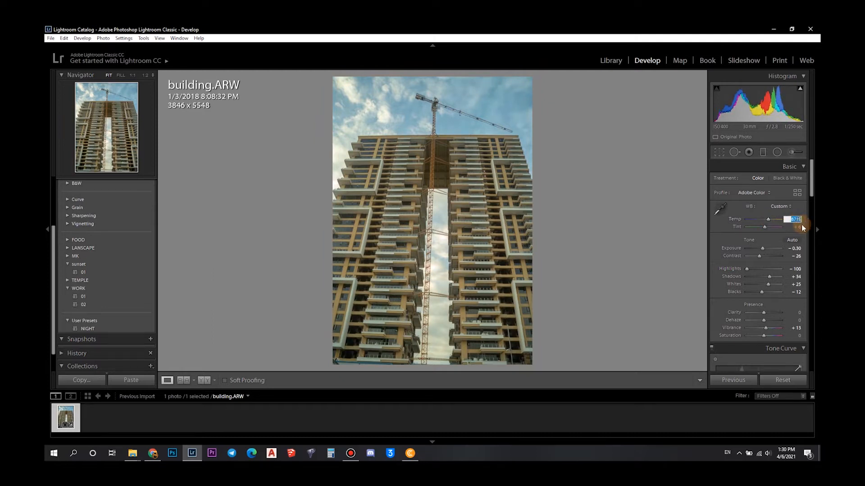
type("8500")
key("Return")
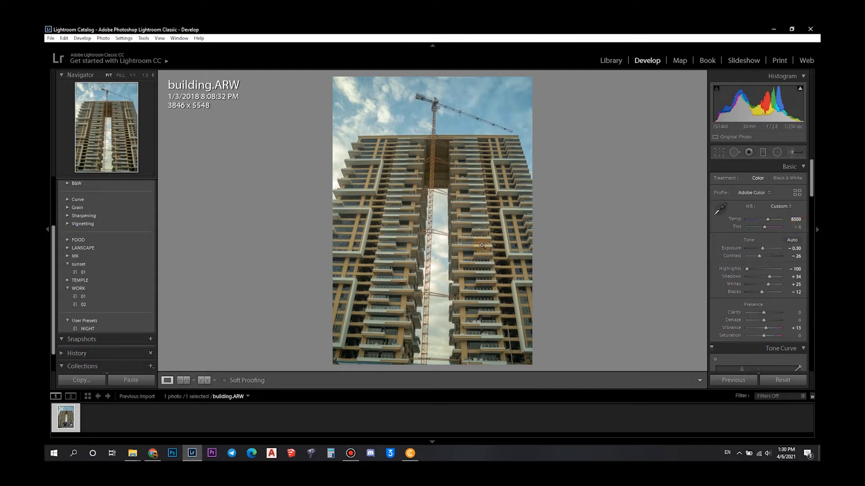
Set the contrast to +26, the exposure to +0.24 and the shadows to +19
left_click_drag(758, 256, 764, 253)
double_click(763, 249)
left_click_drag(764, 248, 765, 248)
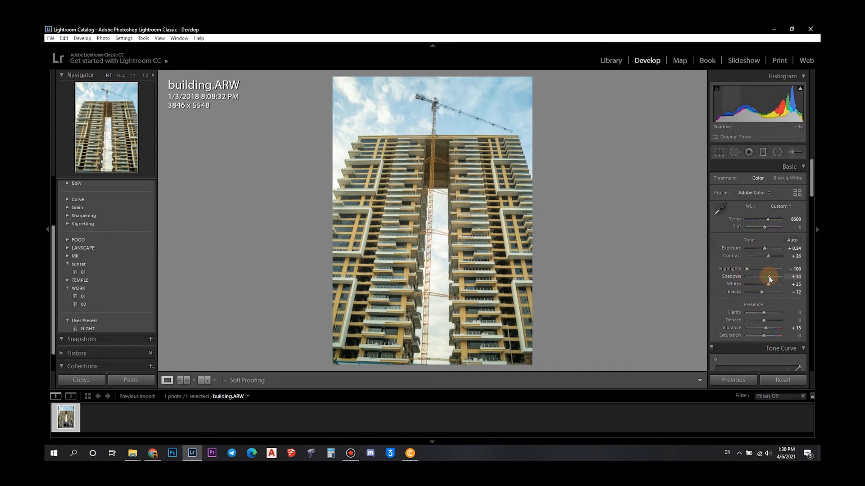
left_click_drag(767, 277, 766, 278)
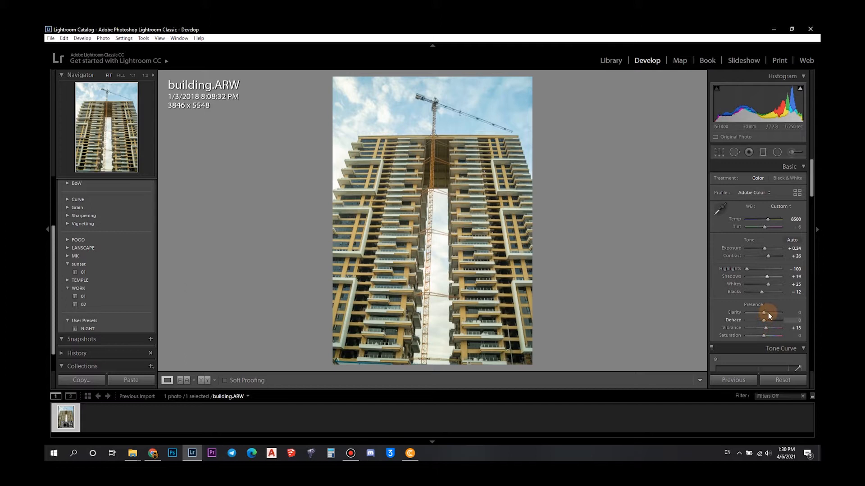
Set Clarity to +45, Dehaze to +17 and the white balance tint to +25
left_click_drag(814, 196, 766, 222)
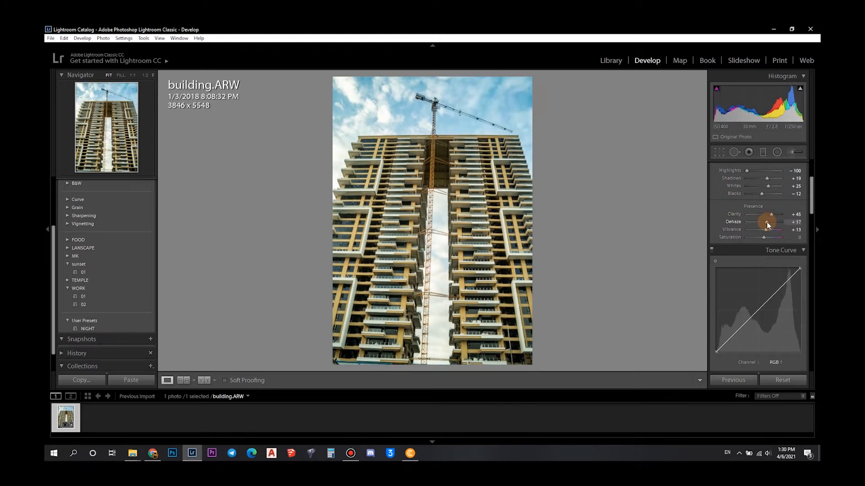
left_click(815, 207)
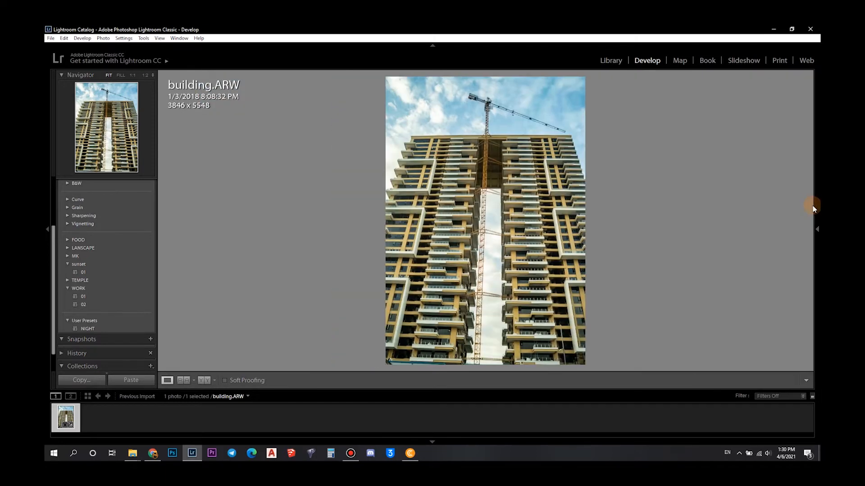
left_click(816, 212)
left_click_drag(812, 205, 813, 193)
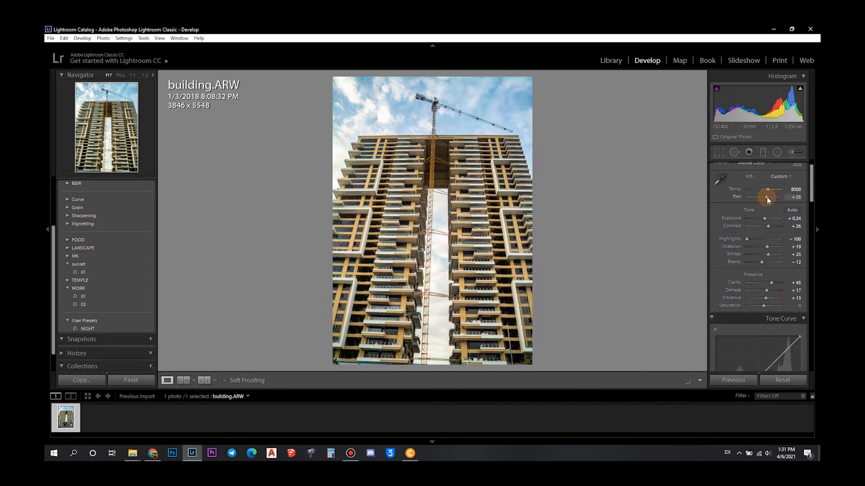
Adjust the orange colour range to saturation +38 and luminance −42
left_click_drag(810, 180, 810, 215)
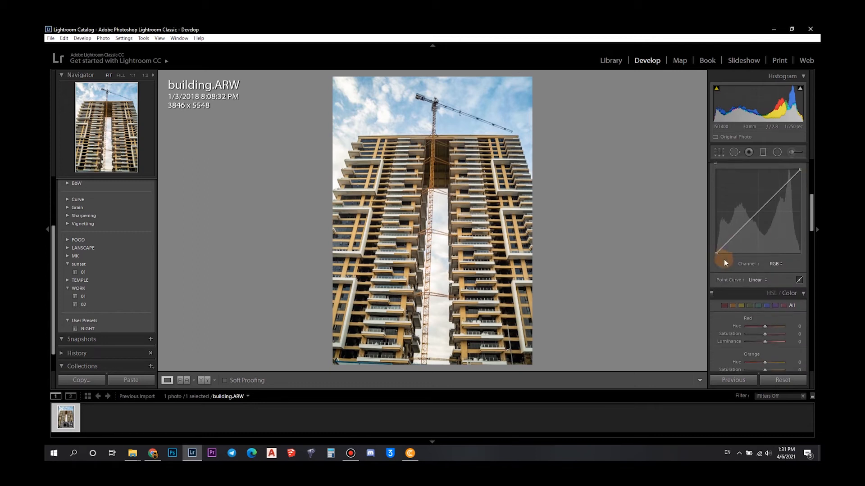
left_click(430, 268)
left_click_drag(632, 249, 477, 253)
left_click(733, 307)
mouse_move(765, 336)
left_mouse_down()
mouse_move(799, 336)
mouse_move(752, 343)
left_mouse_up()
left_click(533, 229)
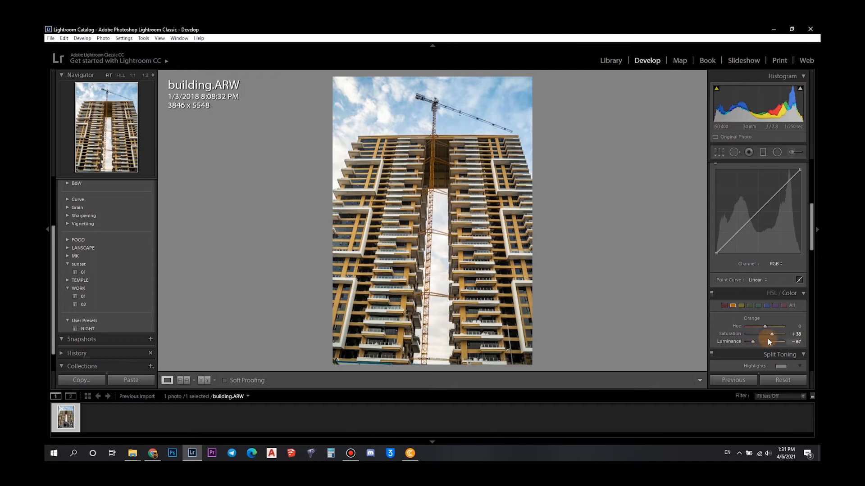
left_click_drag(753, 341, 758, 341)
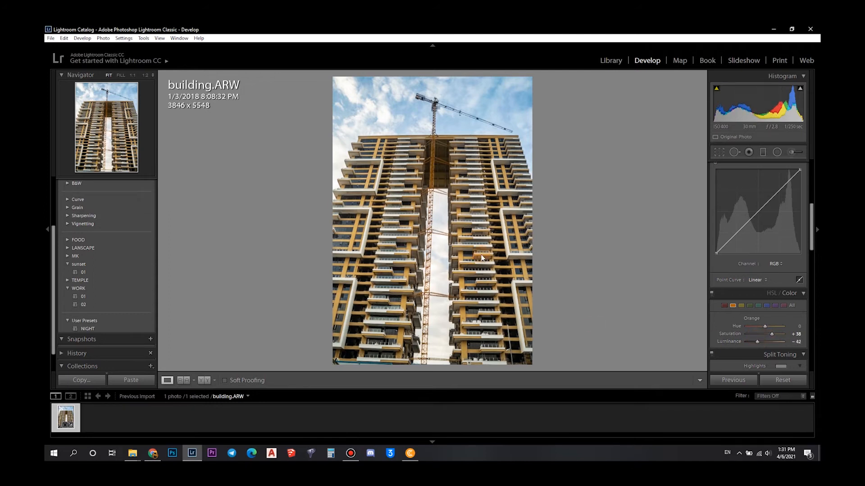
Mute the blue colour range with hue −31, saturation −80 and luminance −40
left_click(478, 237)
left_click(500, 232)
left_click_drag(765, 329, 618, 329)
mouse_move(764, 334)
left_mouse_down()
mouse_move(712, 338)
mouse_move(781, 344)
mouse_move(736, 343)
mouse_move(761, 342)
mouse_move(759, 328)
mouse_move(741, 336)
mouse_move(751, 337)
left_mouse_up()
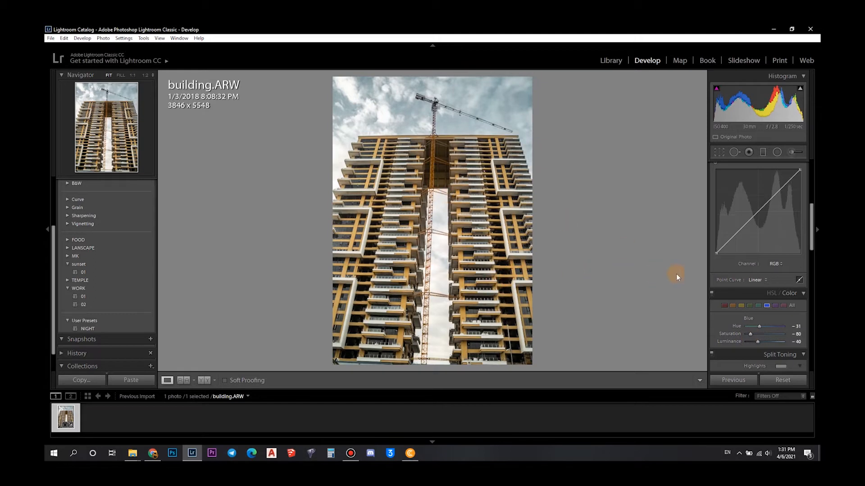
Shift the yellow colour range's hue strongly toward orange and raise its saturation slightly
left_click(733, 306)
left_click(742, 306)
mouse_move(765, 326)
left_mouse_down()
mouse_move(742, 327)
mouse_move(751, 327)
left_mouse_up()
mouse_move(766, 334)
left_mouse_down()
mouse_move(778, 334)
mouse_move(769, 334)
left_mouse_up()
Reduce noise with luminance 20 and contrast 8, checking the balconies at full size
left_click_drag(811, 242, 812, 305)
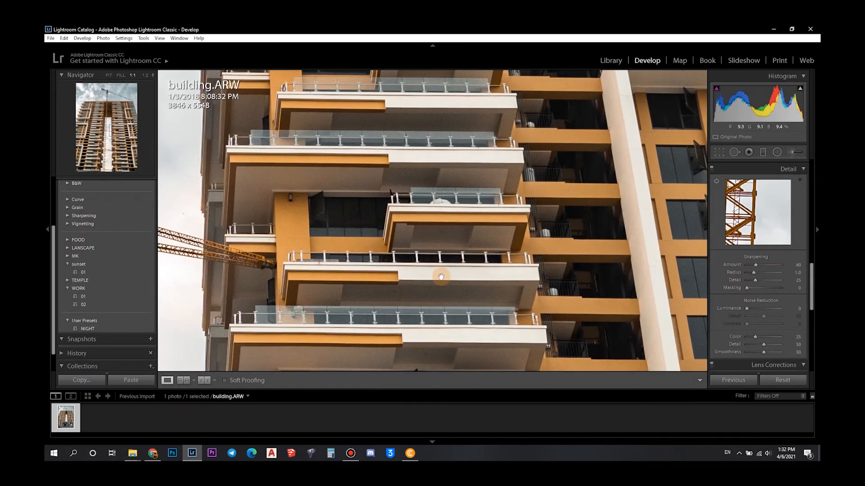
left_click(485, 235)
left_click_drag(751, 309, 754, 310)
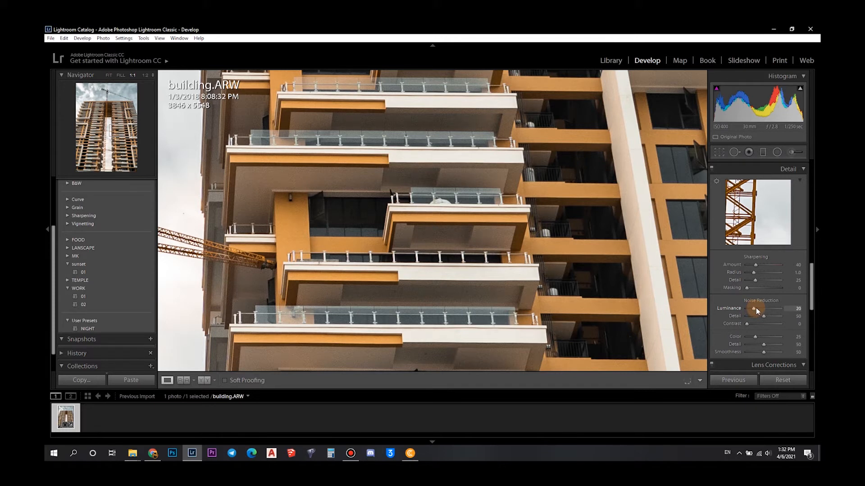
left_click(566, 242)
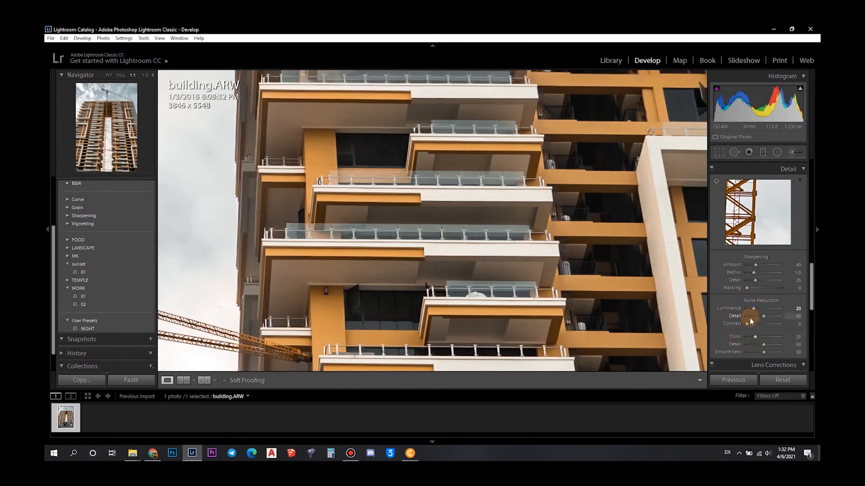
left_click_drag(747, 323, 750, 324)
left_click(477, 188)
left_click(474, 212)
left_click(474, 212)
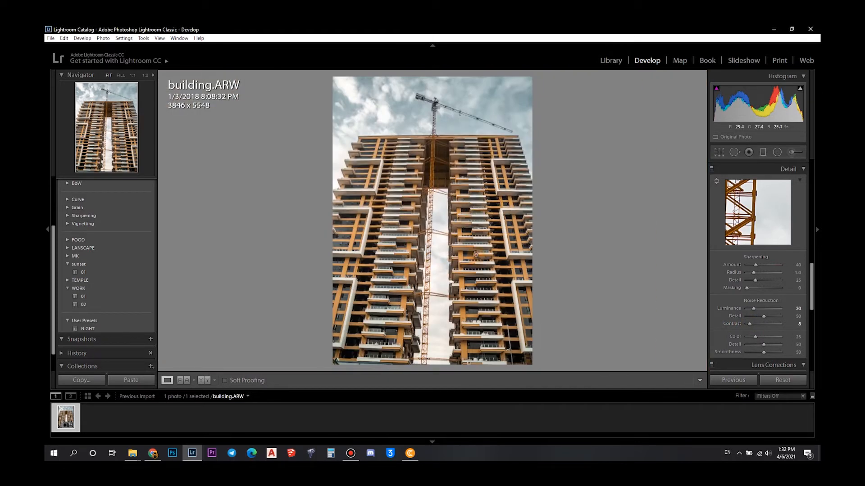
Enable lens profile corrections with the Tamron 28-75mm profile and check the list of lens makes
left_click_drag(811, 293, 815, 323)
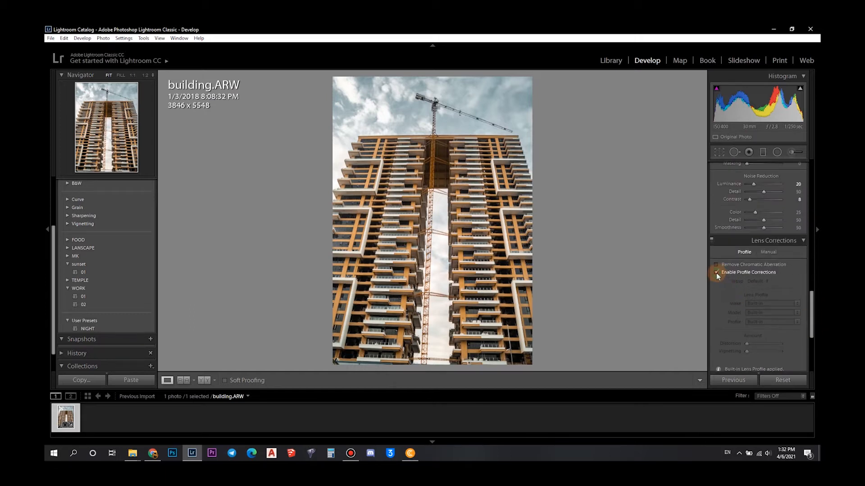
left_click(778, 304)
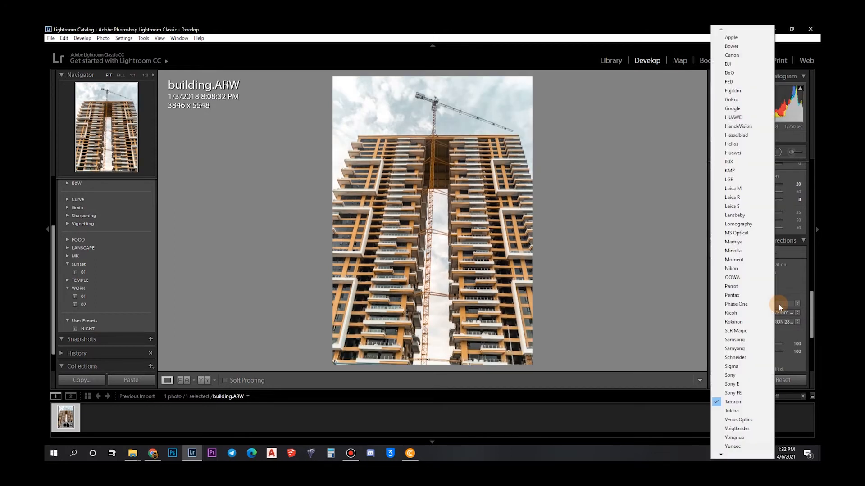
left_click(813, 310)
Darken the photo's edges with a post-crop vignette amount of −26
scroll(812, 315, "down", 5)
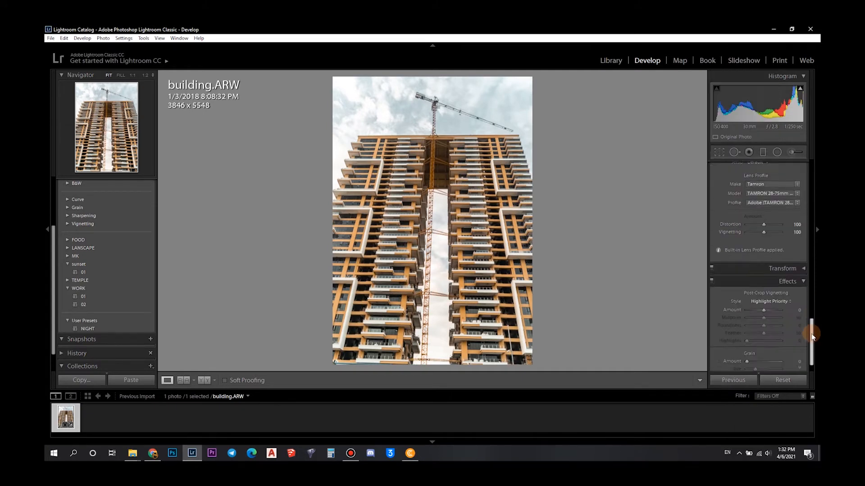
left_click_drag(762, 284, 758, 286)
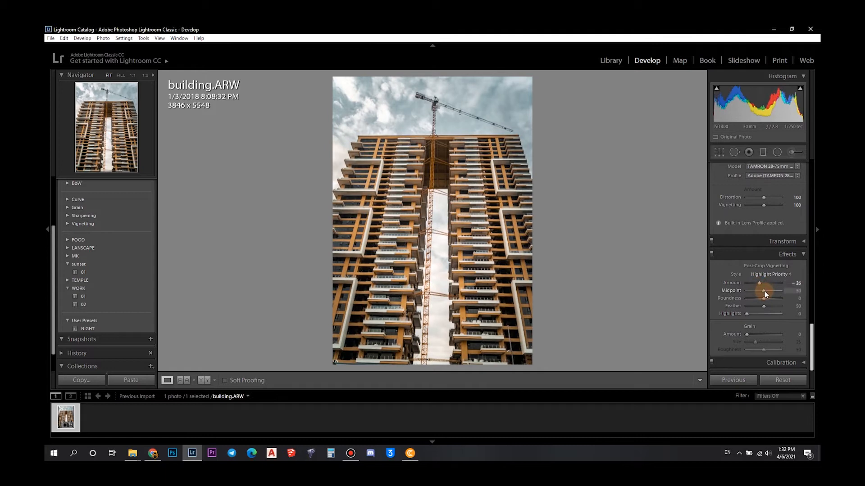
Set the post-crop vignette's midpoint to 62 and roundness to −33
left_click_drag(764, 291, 758, 299)
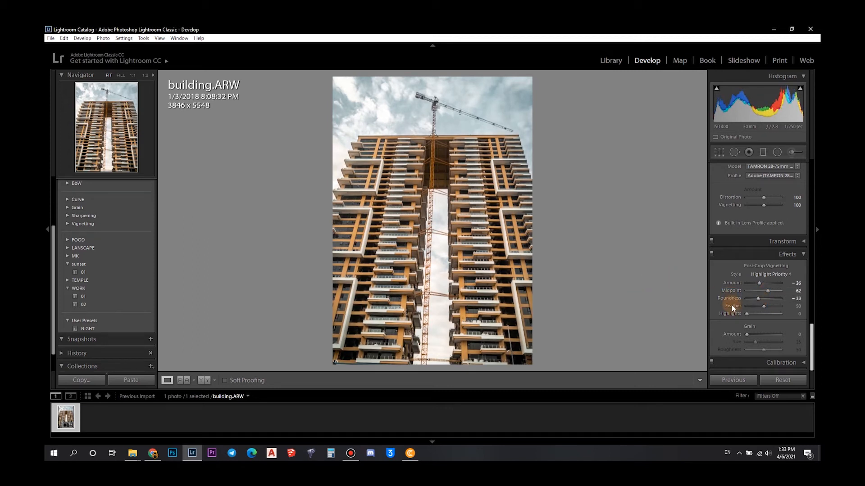
left_click_drag(806, 339, 758, 165)
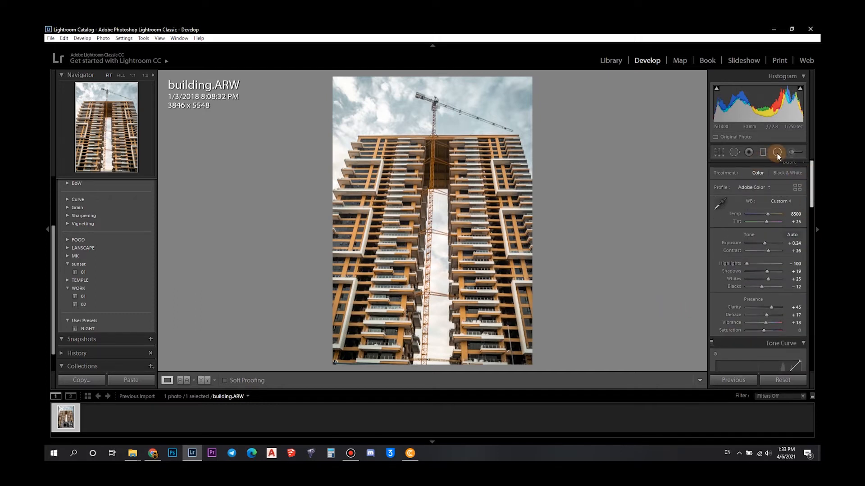
left_click(777, 152)
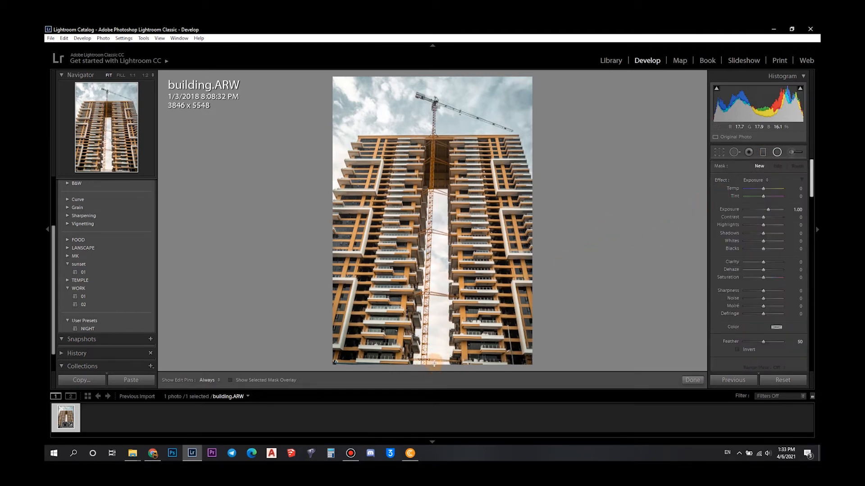
left_click_drag(435, 286, 439, 196)
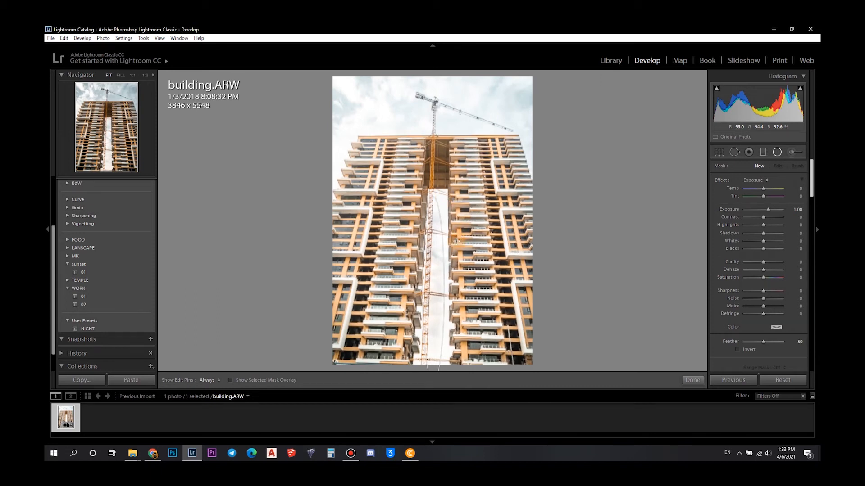
key("ctrl+z")
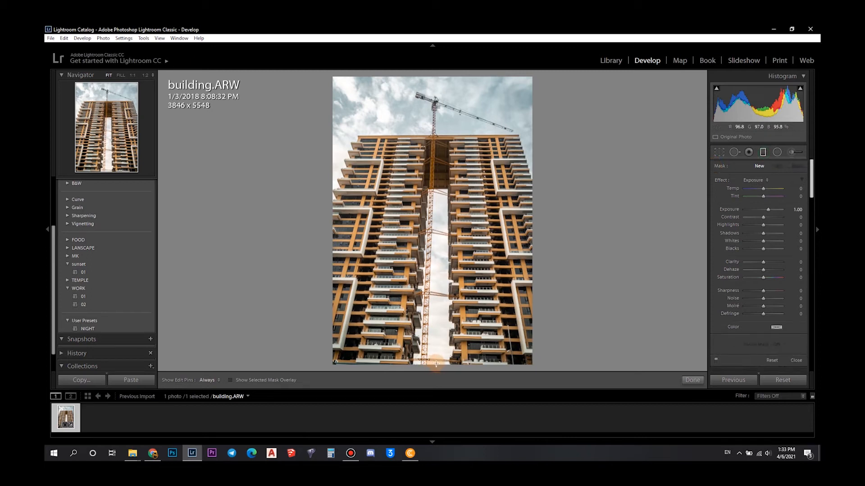
Draw a graduated filter from the photo's lower edge up to the roofline, add a luminance range mask and display its overlay
left_click_drag(436, 365, 442, 137)
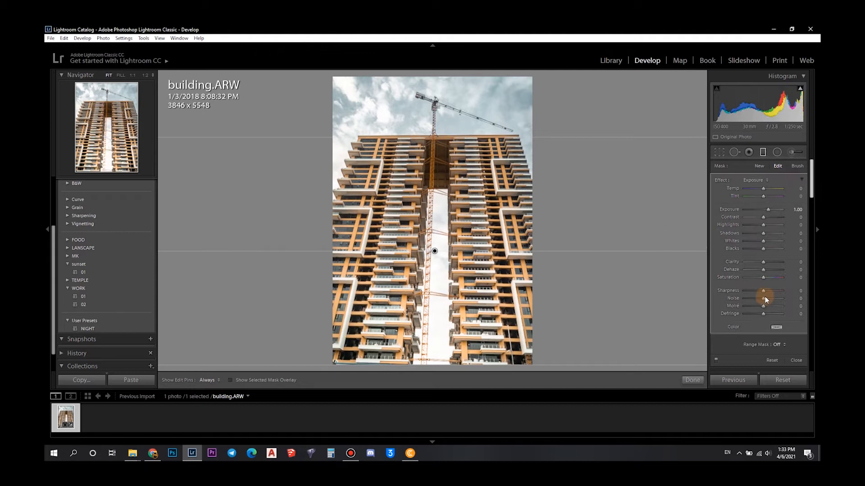
left_click(783, 344)
left_click(769, 368)
left_click_drag(812, 194, 814, 219)
left_click(740, 225)
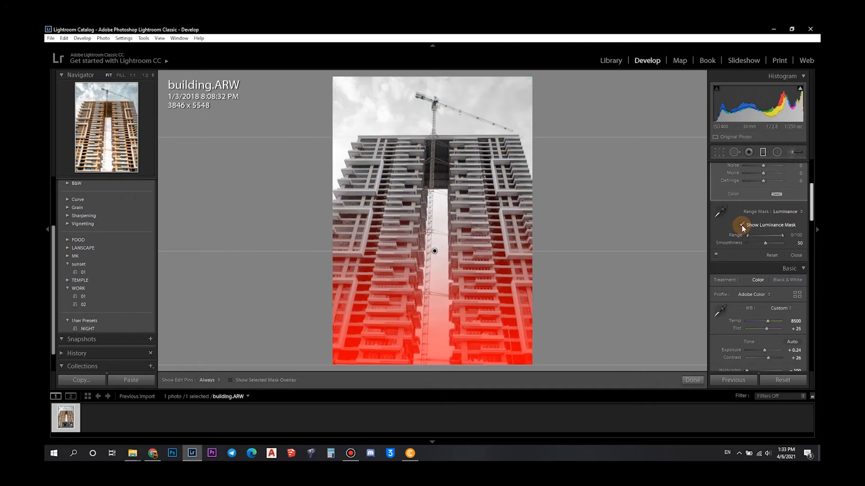
Narrow the lower filter's luminance range to 36/70 with smoothness 0, then hide the mask overlay
left_click_drag(749, 237, 782, 235)
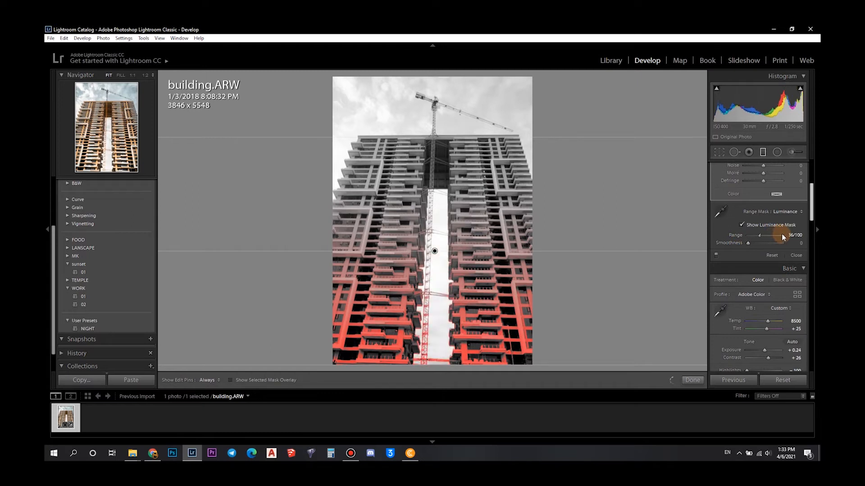
left_click_drag(782, 234, 753, 239)
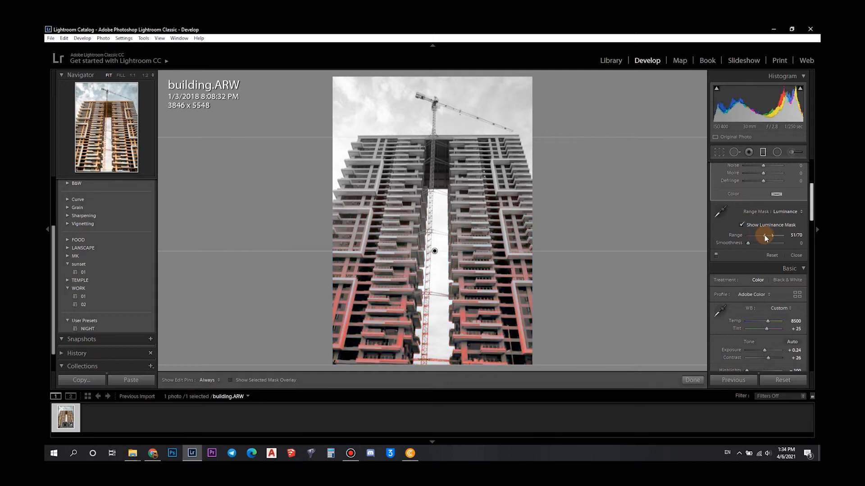
left_click_drag(764, 235, 761, 236)
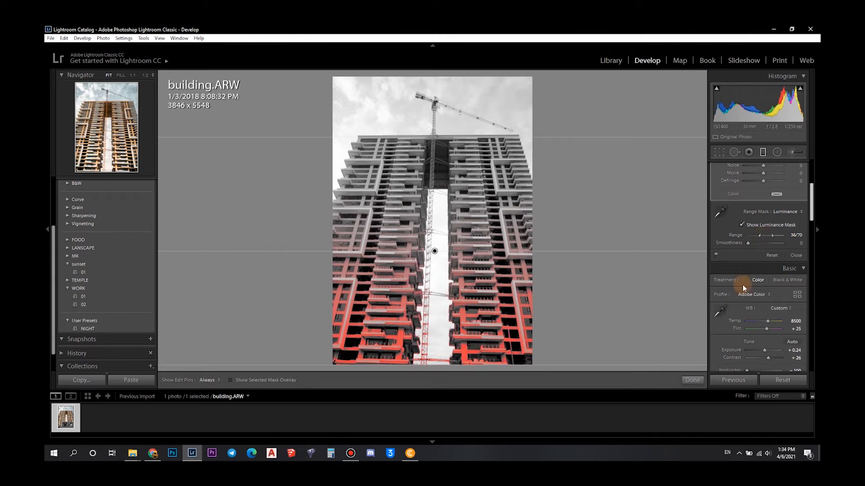
left_click(742, 224)
Set the lower graduated filter's exposure to 0.35 and finish editing the filter
scroll(771, 273, "up", 7)
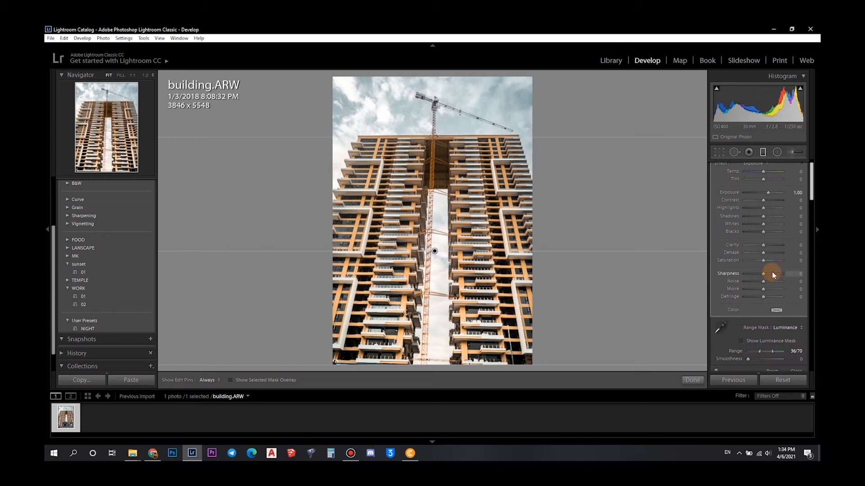
left_click_drag(769, 208, 759, 211)
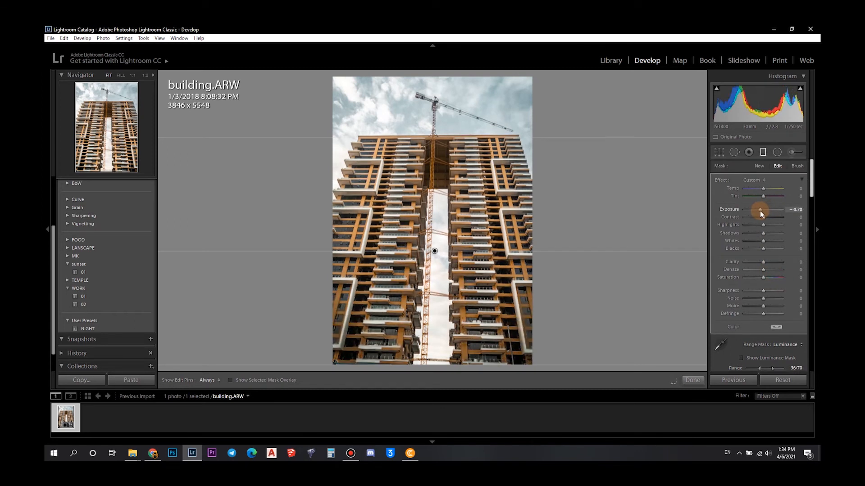
left_click_drag(763, 211, 765, 211)
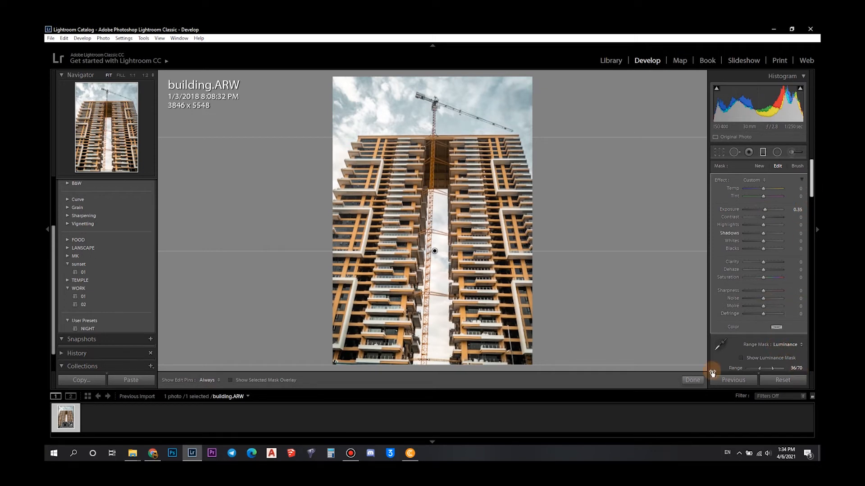
left_click(693, 380)
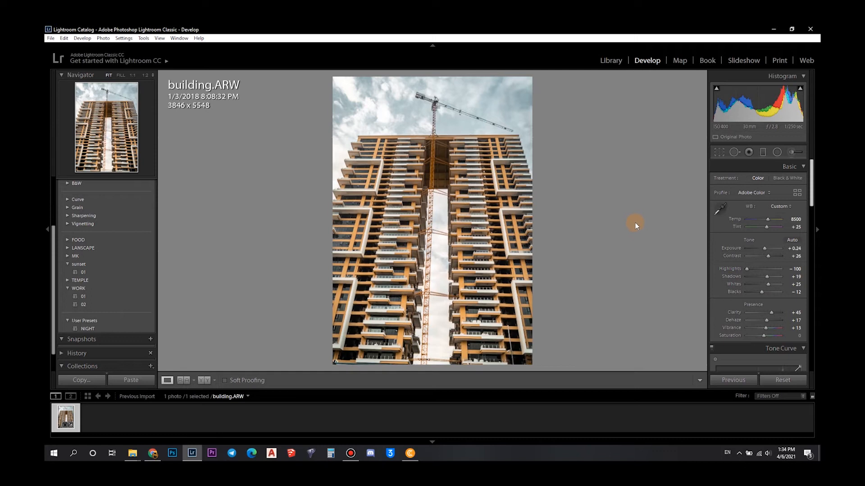
Reselect the existing graduated filter on the lower building, reduce its highlights to −100 and finish editing
left_click(763, 152)
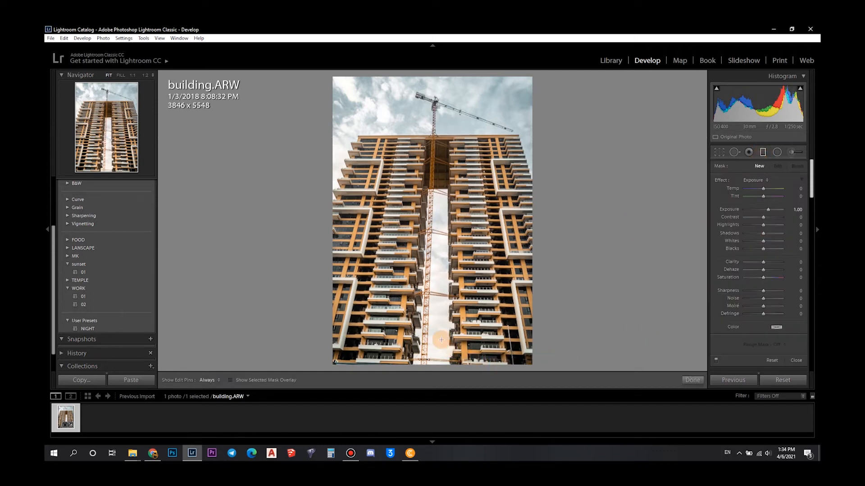
left_click(434, 251)
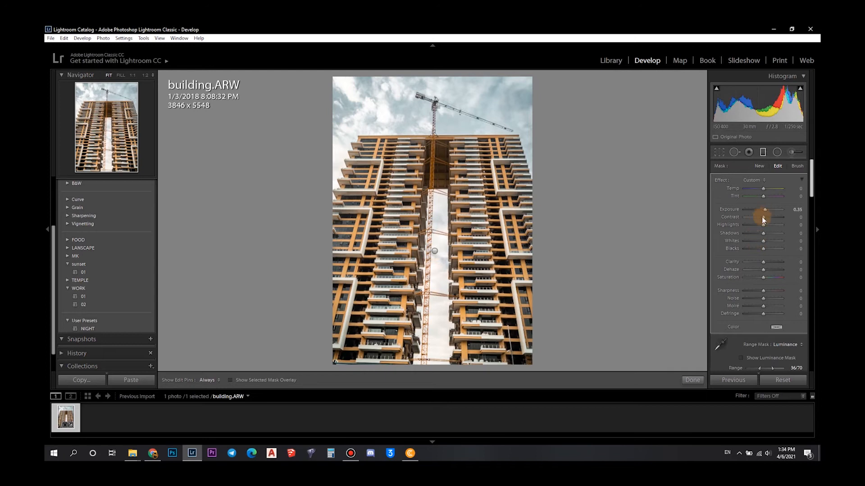
left_click_drag(763, 224, 730, 240)
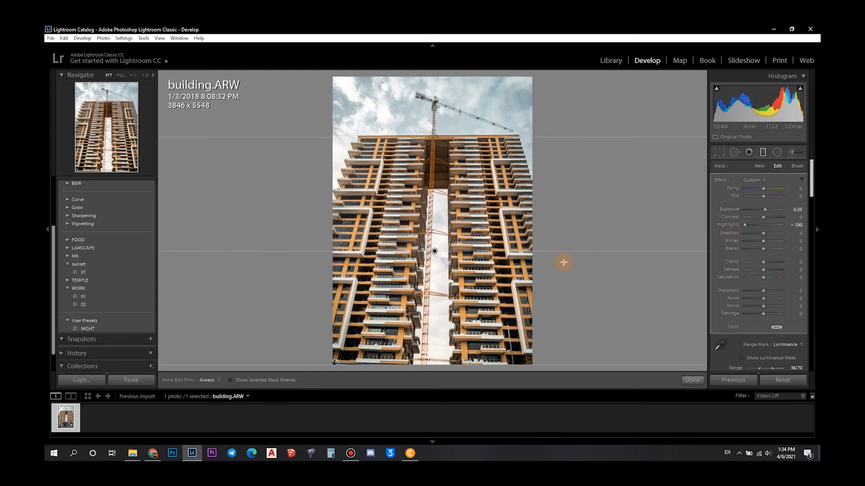
left_click(693, 380)
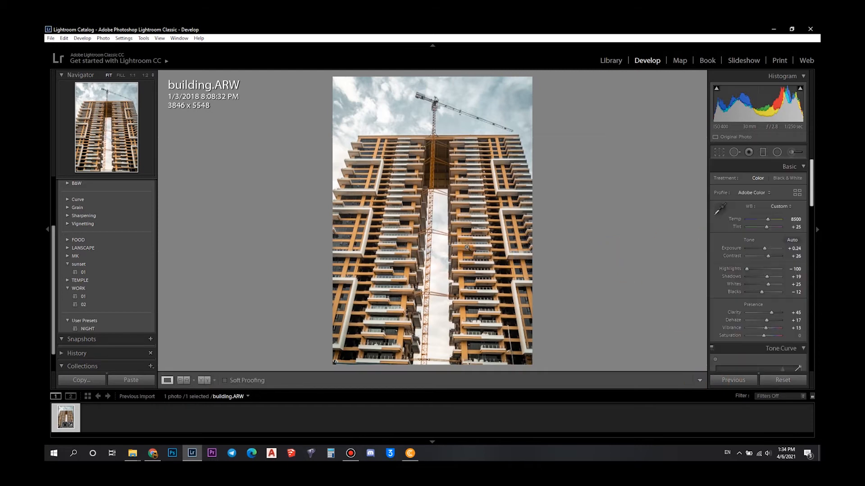
Compare the photo before and after editing, then straighten the crop to an angle of −2.40 and apply it
left_click(204, 380)
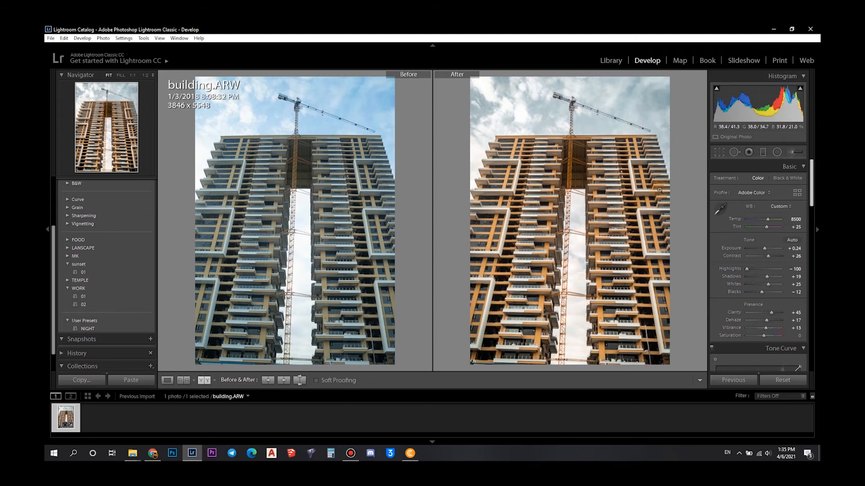
key("r")
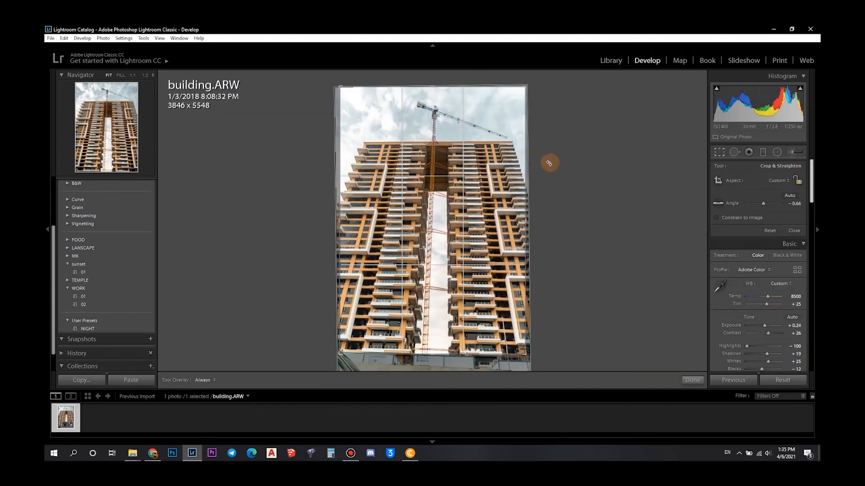
left_click_drag(555, 146, 559, 138)
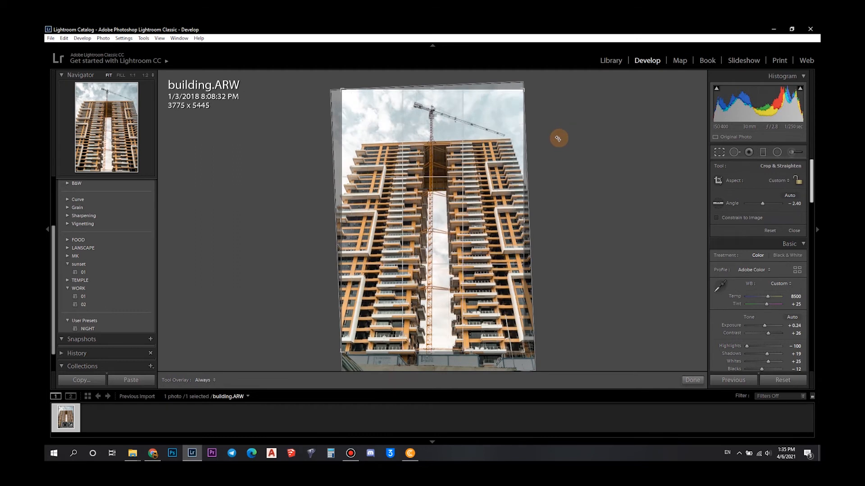
key("Return")
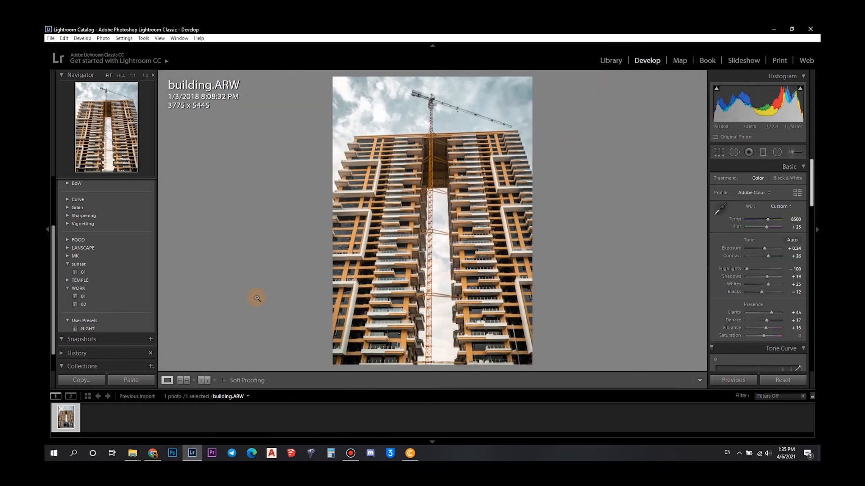
Show before and after side by side and draw a second graduated filter from the sky down over the upper building
left_click(204, 380)
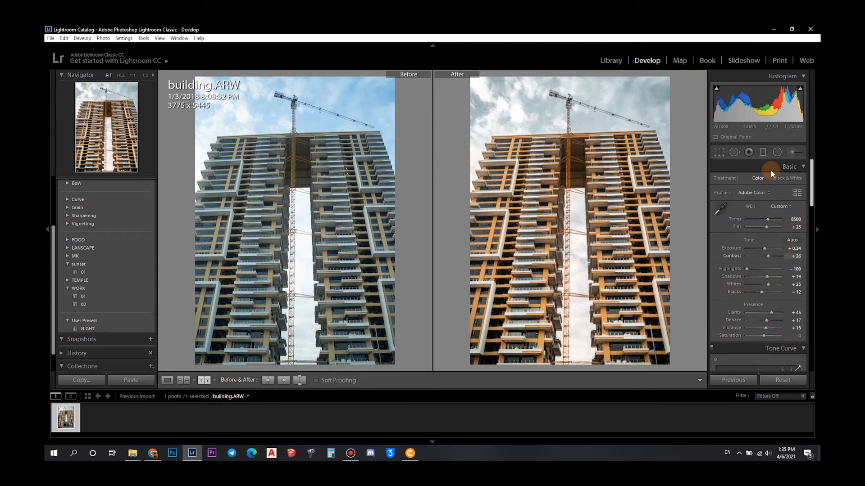
left_click(763, 153)
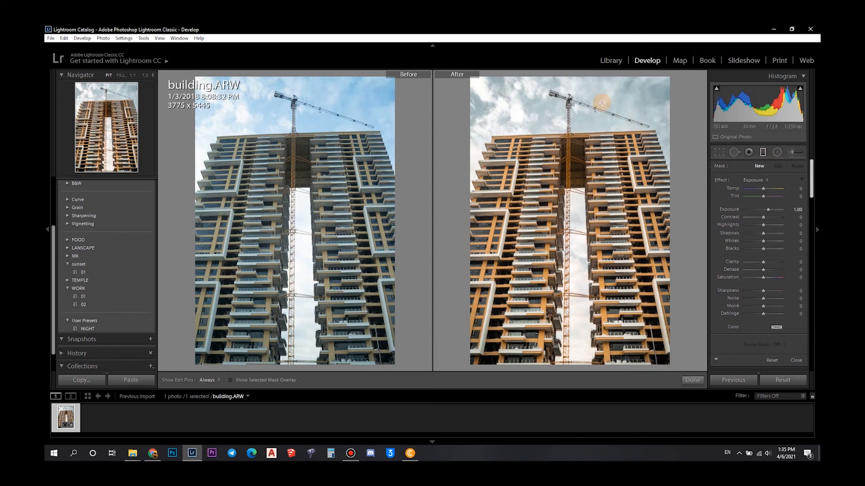
left_click_drag(569, 74, 570, 144)
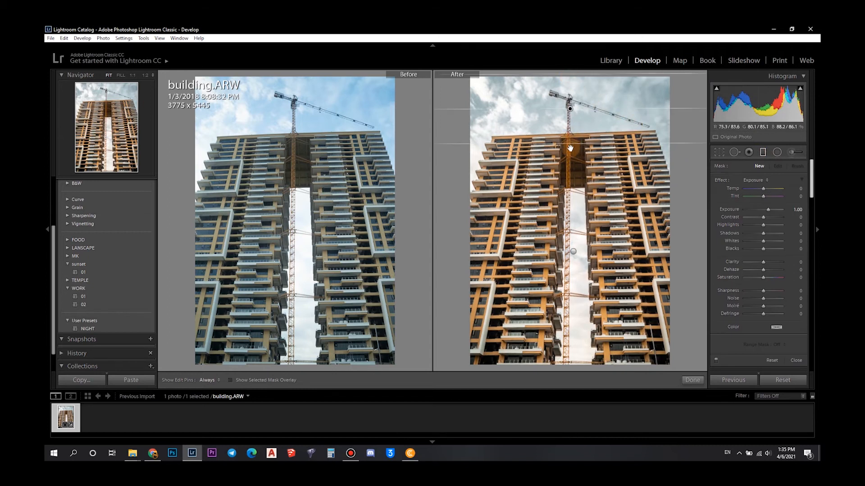
left_click_drag(571, 198, 573, 254)
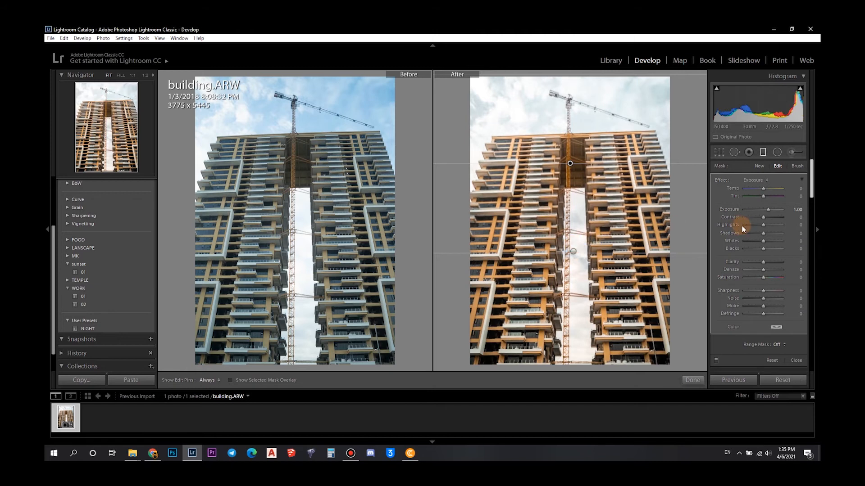
Add a luminance range mask with visible overlay to the sky filter and move the filter down to mid-building
mouse_move(811, 193)
left_mouse_down()
mouse_move(813, 221)
mouse_move(813, 208)
left_mouse_up()
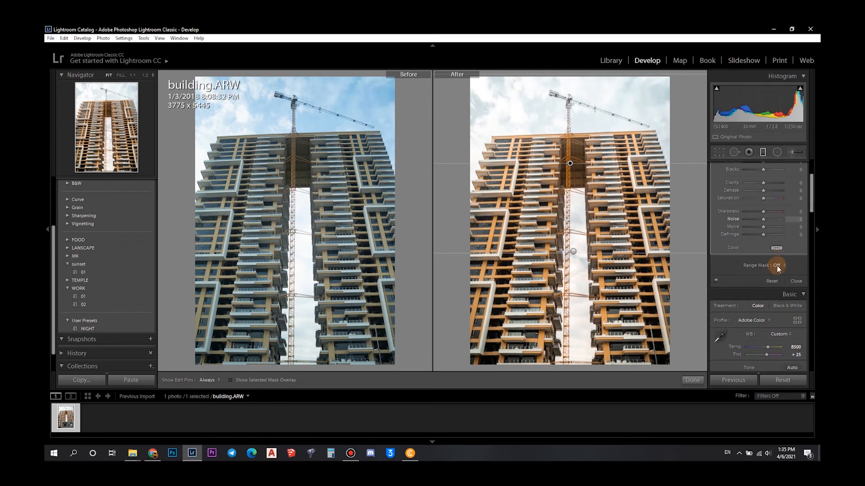
left_click(777, 265)
left_click(770, 294)
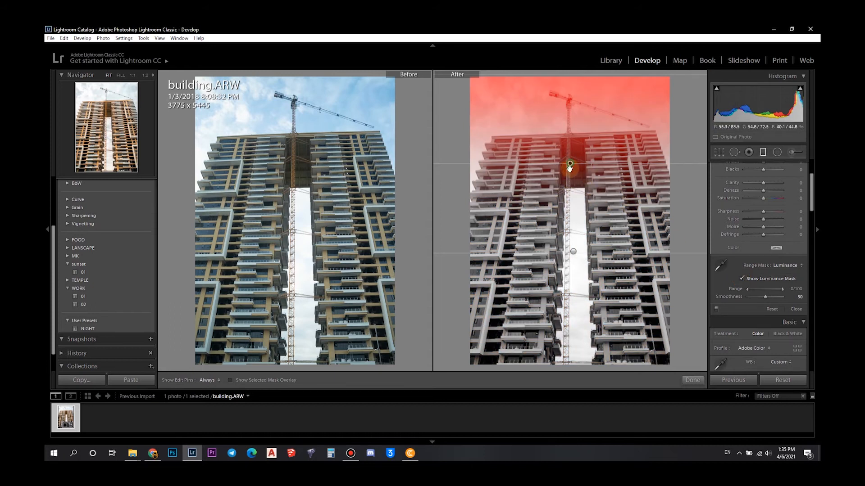
left_click_drag(569, 193, 572, 237)
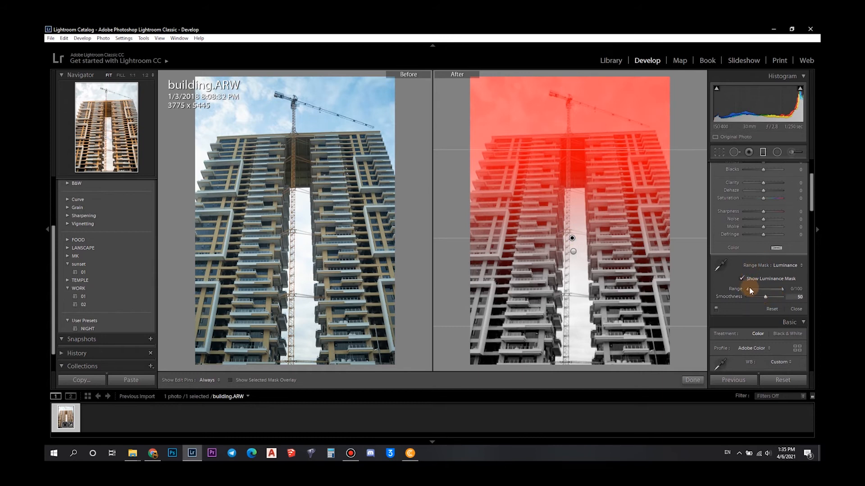
Move the sky filter to the lower building, set its luminance range to 70/100 and smoothness to 38, and hide the overlay
left_click_drag(782, 289, 764, 289)
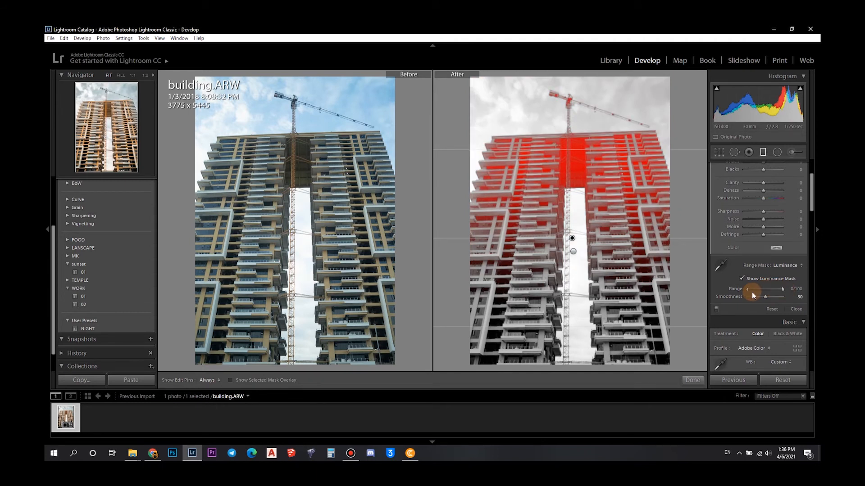
mouse_move(747, 290)
left_mouse_down()
mouse_move(767, 290)
mouse_move(756, 298)
left_mouse_up()
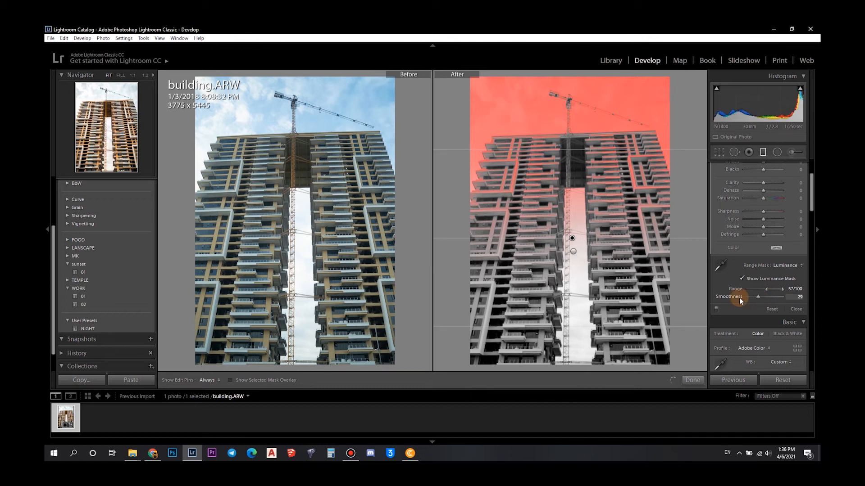
left_click_drag(573, 241, 582, 322)
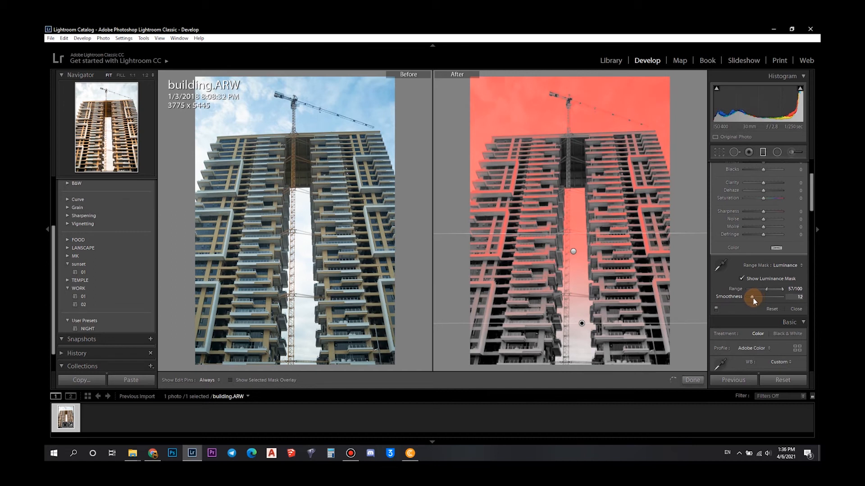
left_click_drag(753, 298, 754, 298)
left_click_drag(766, 289, 763, 296)
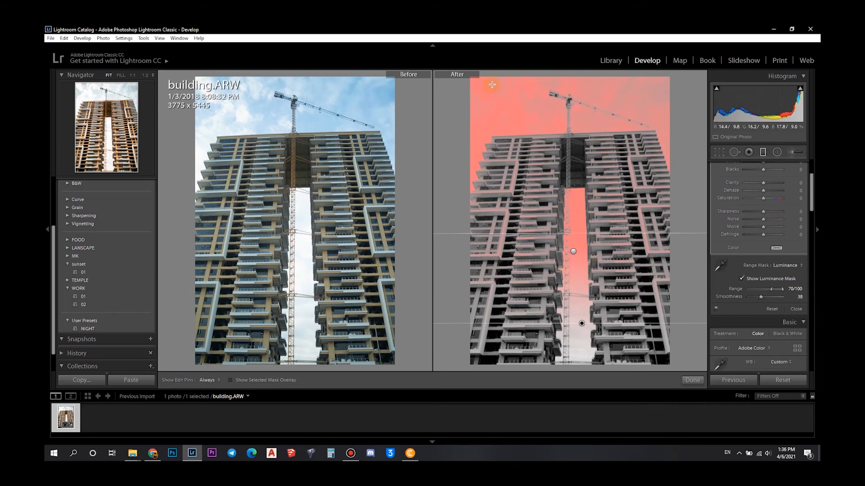
left_click(741, 277)
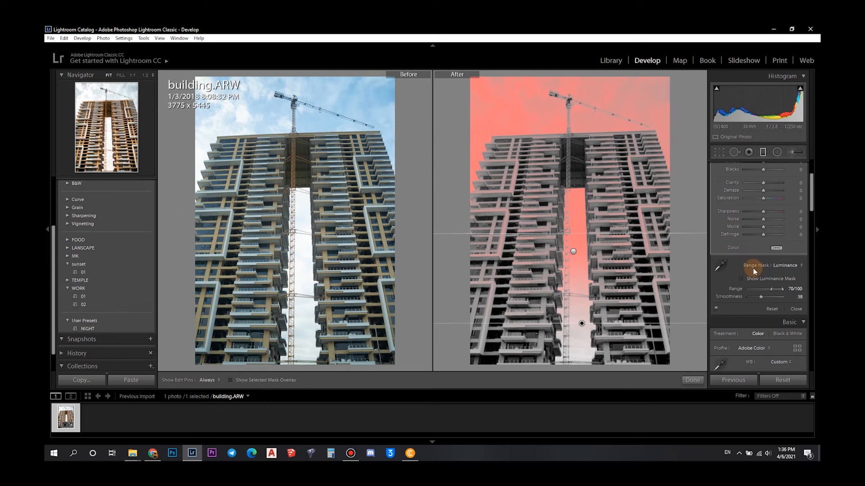
left_click_drag(813, 209, 812, 185)
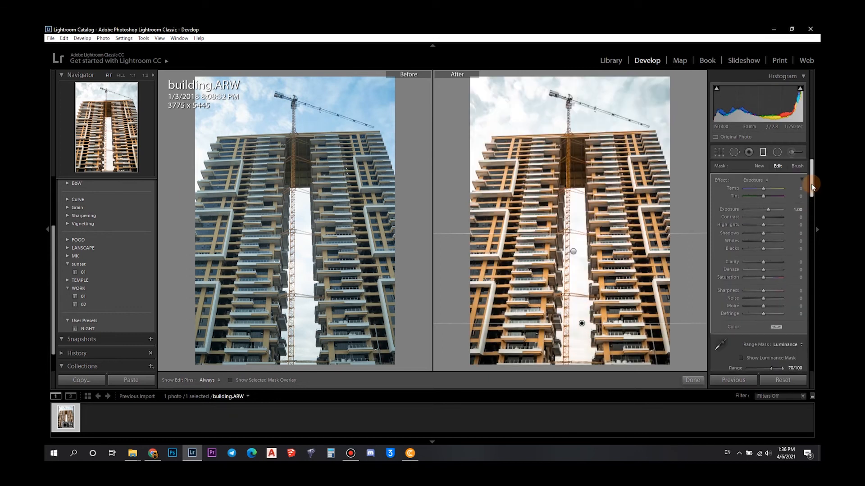
Adjust the sky filter to temperature −67, exposure −1.83, contrast −76, highlights −43, whites 63, clarity 15 and dehaze −61
left_click_drag(764, 225, 723, 226)
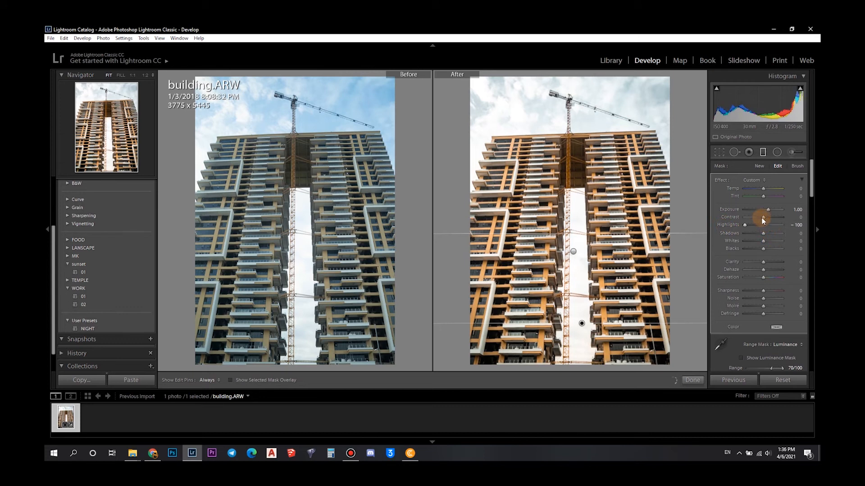
mouse_move(763, 217)
left_mouse_down()
mouse_move(785, 217)
mouse_move(754, 212)
mouse_move(766, 209)
mouse_move(764, 188)
mouse_move(752, 188)
mouse_move(756, 210)
mouse_move(782, 219)
mouse_move(745, 219)
mouse_move(755, 225)
left_mouse_up()
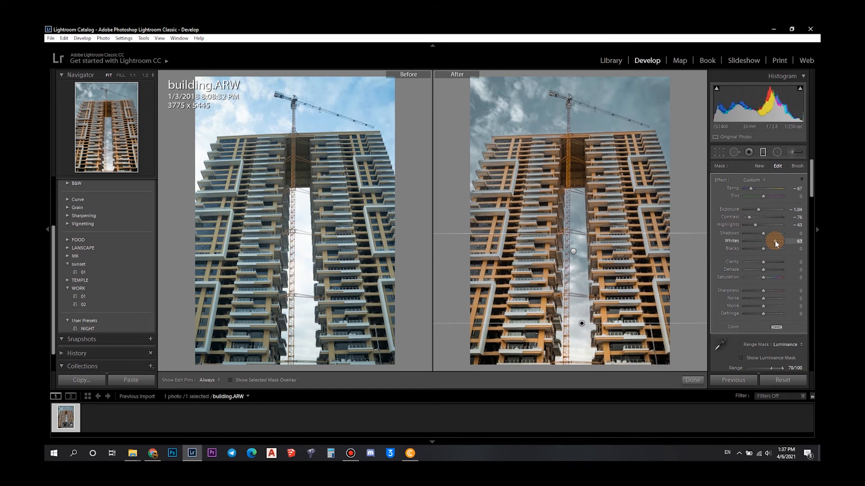
left_click_drag(763, 263, 750, 263)
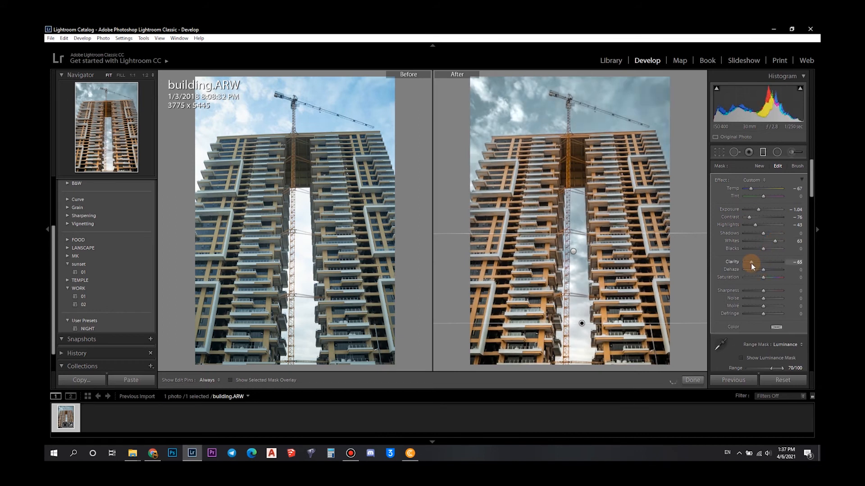
left_click_drag(764, 271, 753, 271)
left_click(766, 262)
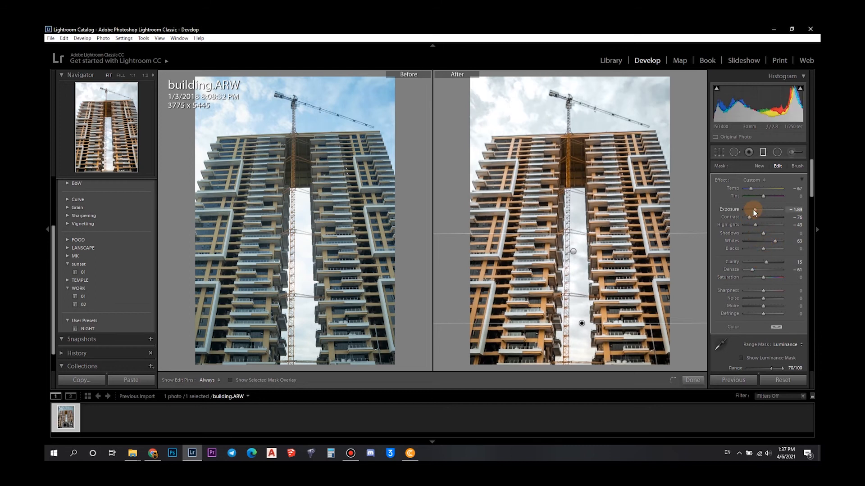
Try a much darker sky with the filter's exposure at −4.00 and its highlights, shadows and whites at −100
left_click_drag(775, 243, 754, 243)
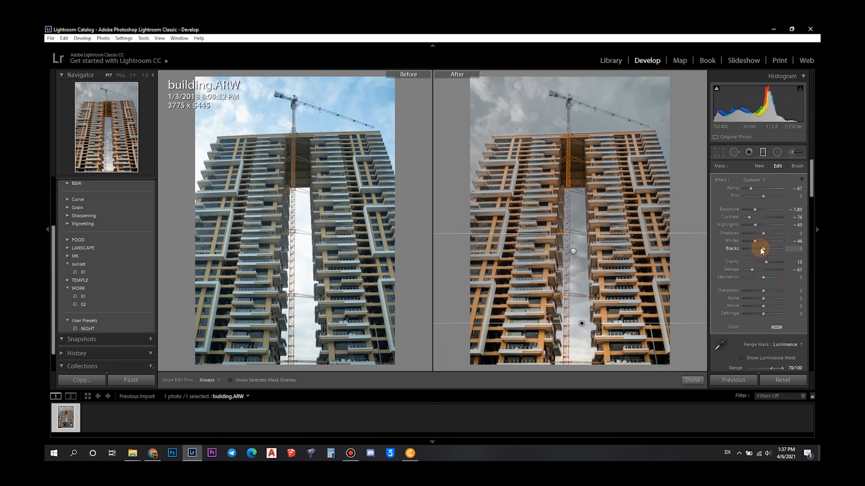
left_click_drag(755, 241, 718, 211)
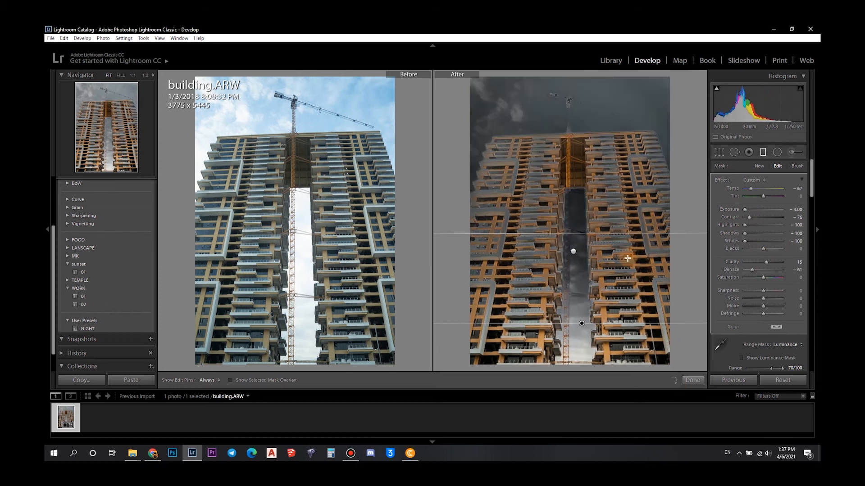
Set the sky filter's exposure to 0.09, contrast to −4, highlights to −9, shadows to −7 and whites to −26
left_click_drag(746, 209, 765, 210)
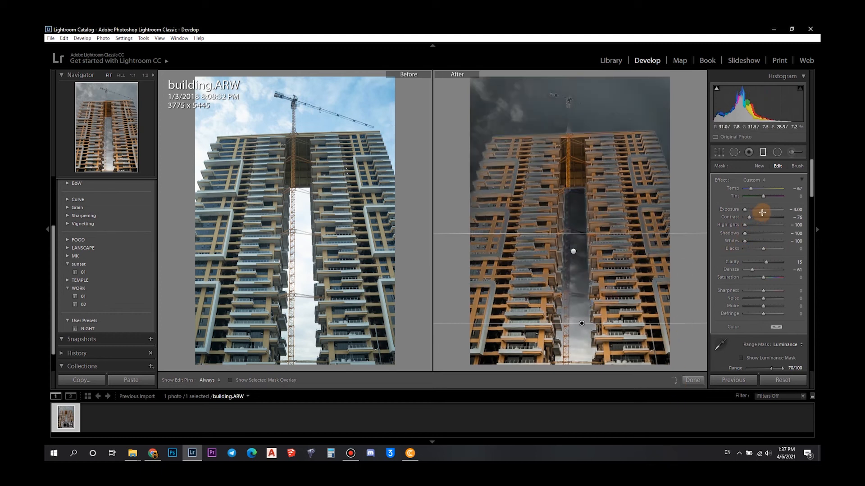
left_click(762, 217)
left_click(762, 225)
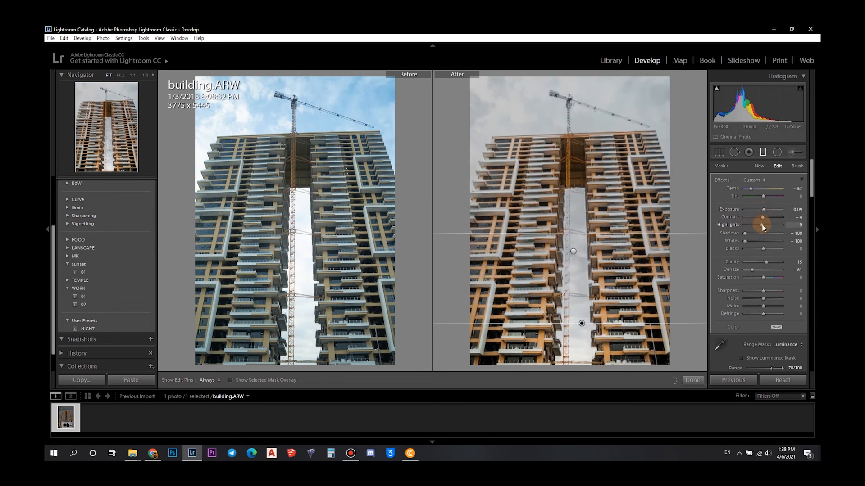
left_click(762, 233)
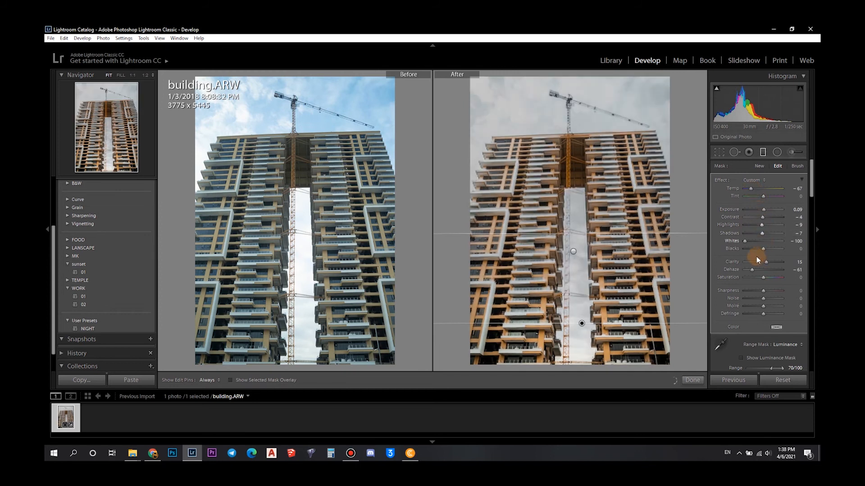
left_click(760, 242)
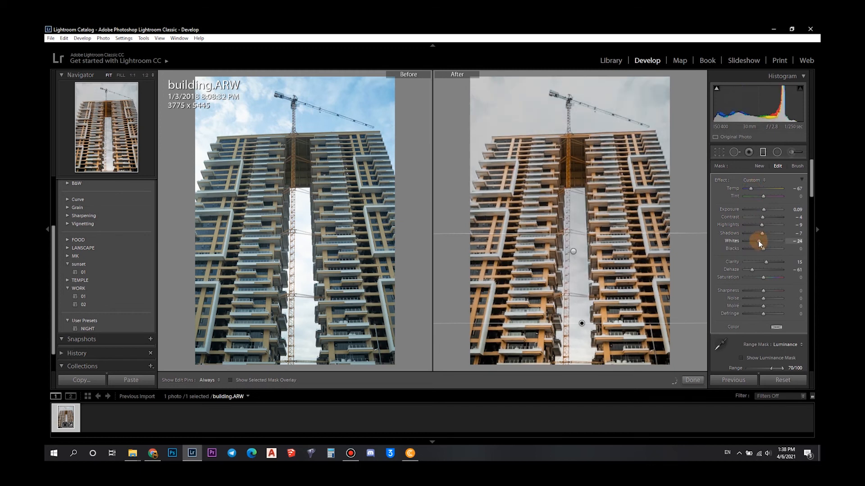
Set the sky filter's clarity to 50, dehaze to 43 and saturation to −74, and finish editing the filter
left_click(756, 270)
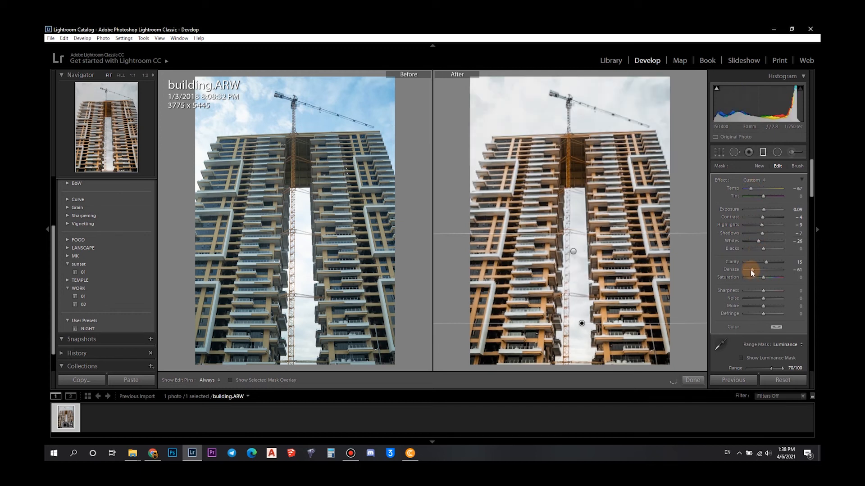
left_click_drag(756, 270, 758, 270)
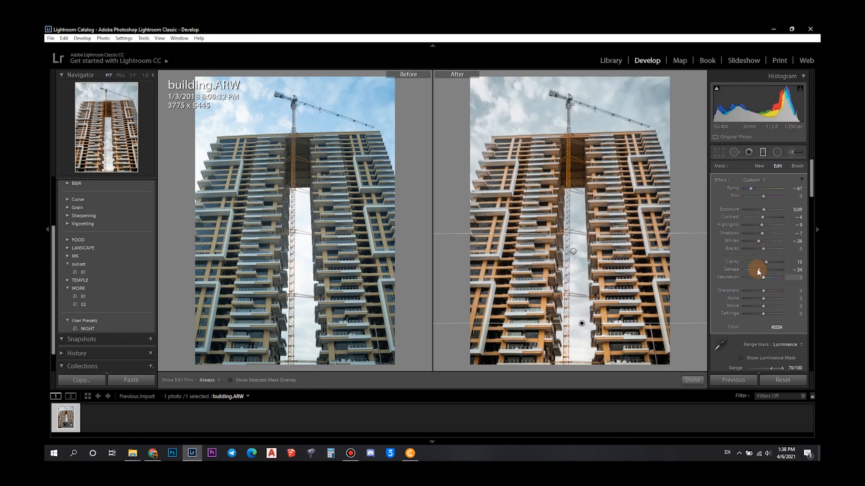
left_click_drag(761, 271, 752, 278)
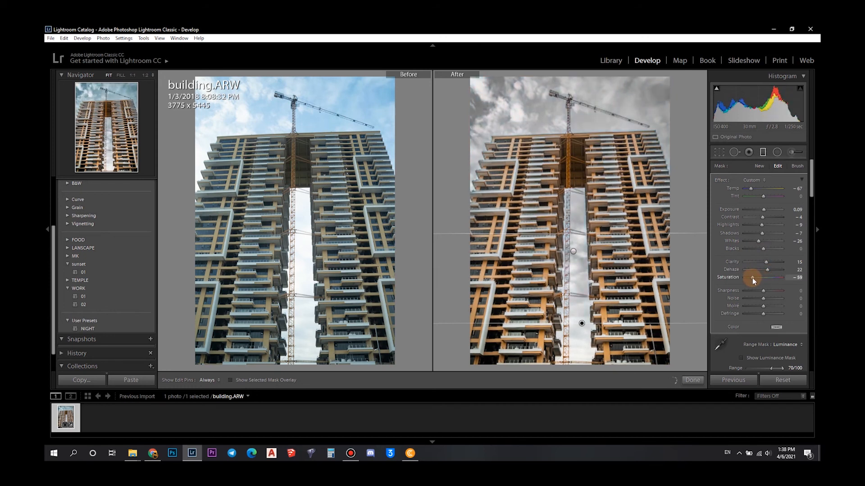
left_click_drag(751, 278, 769, 268)
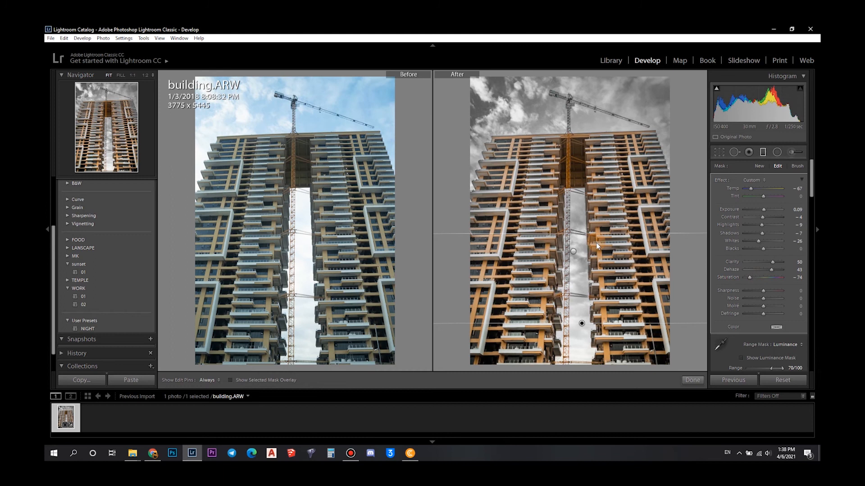
left_click(692, 380)
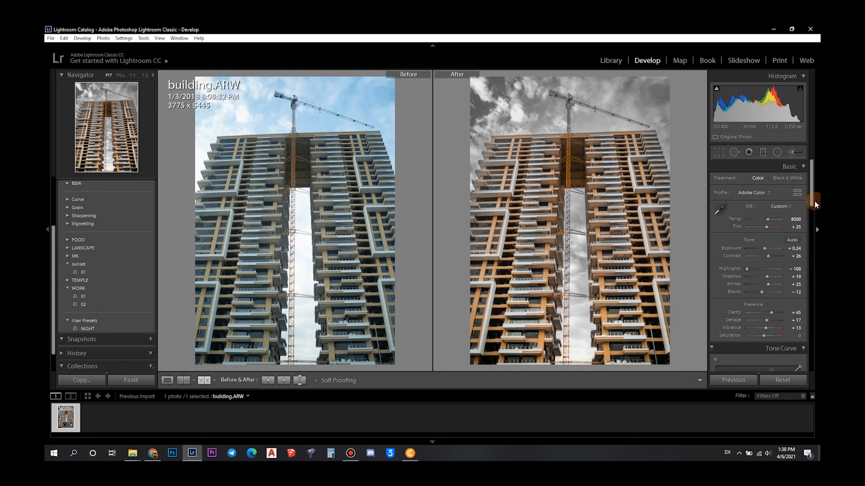
Split-tone the photo with highlights at hue 223 and saturation 8, and shadows at hue 51 and saturation 10
scroll(807, 229, "down", 10)
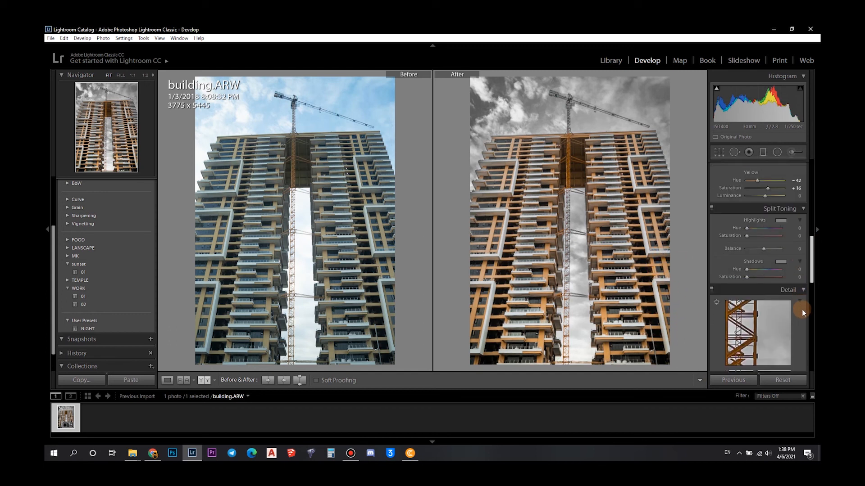
scroll(808, 297, "down", 3)
scroll(810, 283, "up", 5)
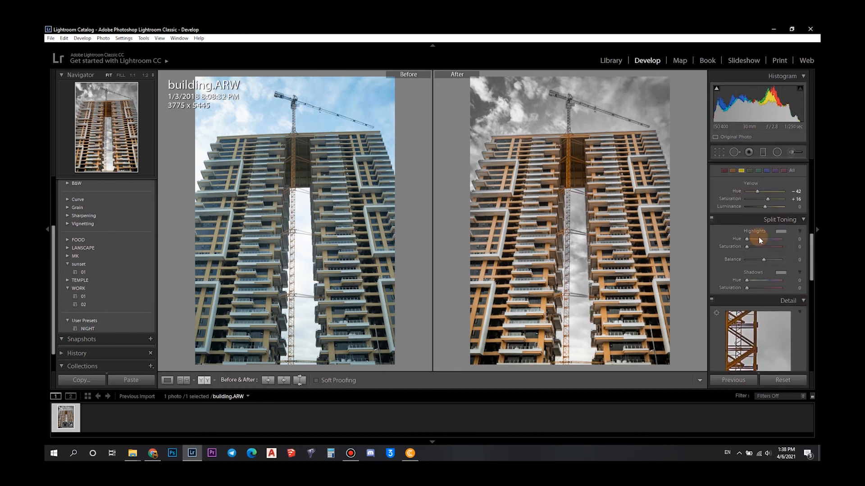
left_click_drag(747, 239, 749, 239)
left_click_drag(764, 238, 750, 240)
left_click_drag(747, 280, 760, 280)
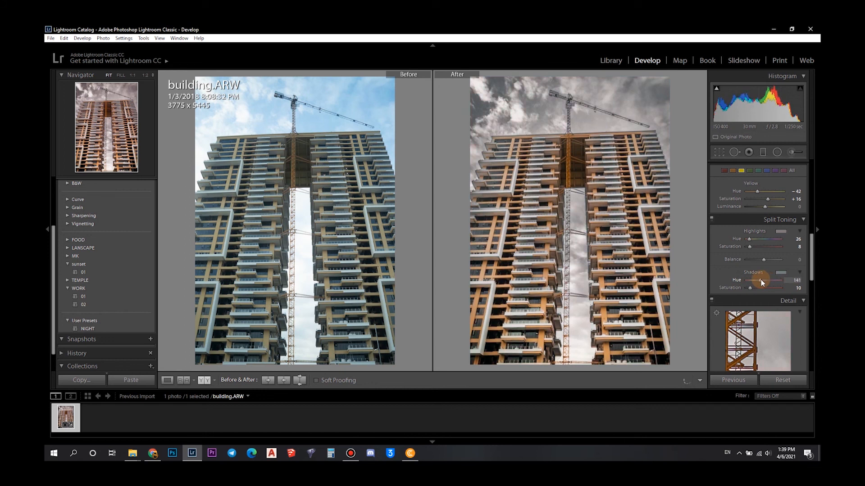
left_click_drag(761, 280, 756, 280)
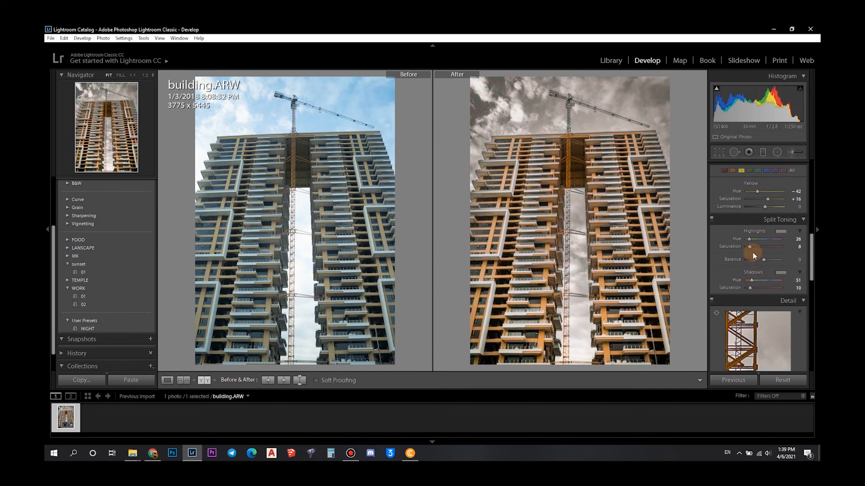
left_click_drag(750, 239, 768, 240)
left_click_drag(762, 239, 768, 242)
Open the export settings for the edited photo and set the output resolution to 1000 pixels per inch
right_click(563, 234)
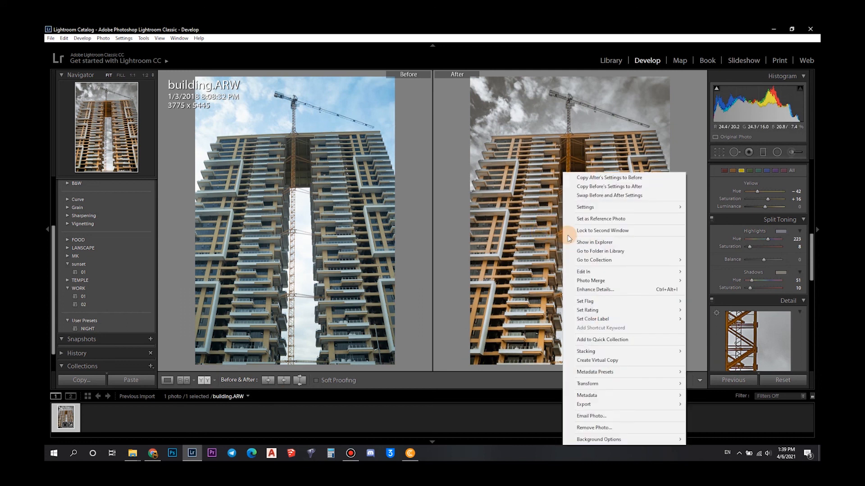
mouse_move(596, 403)
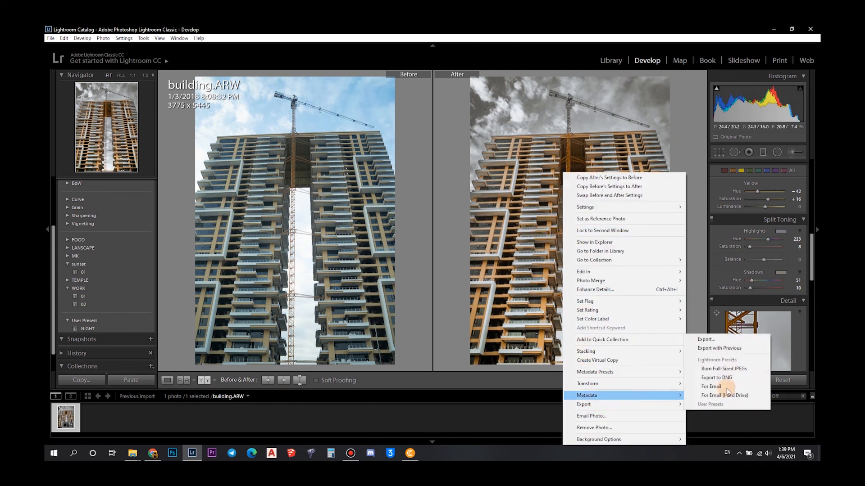
left_click(726, 341)
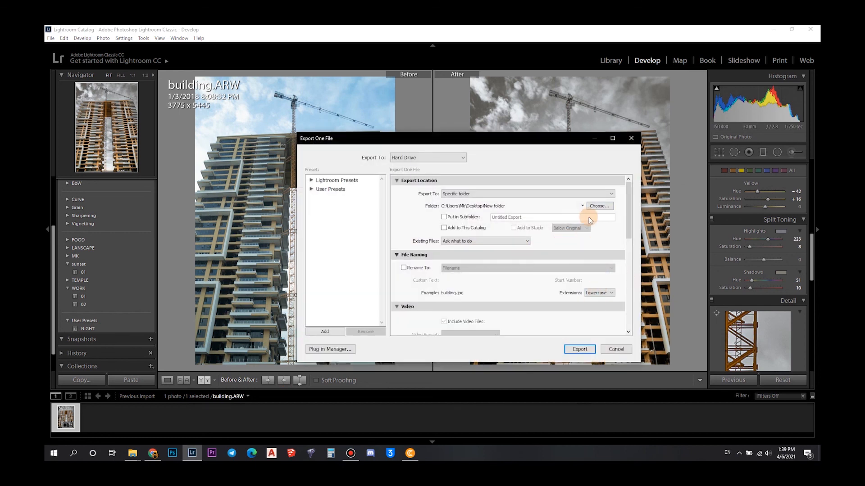
left_click_drag(628, 221, 629, 280)
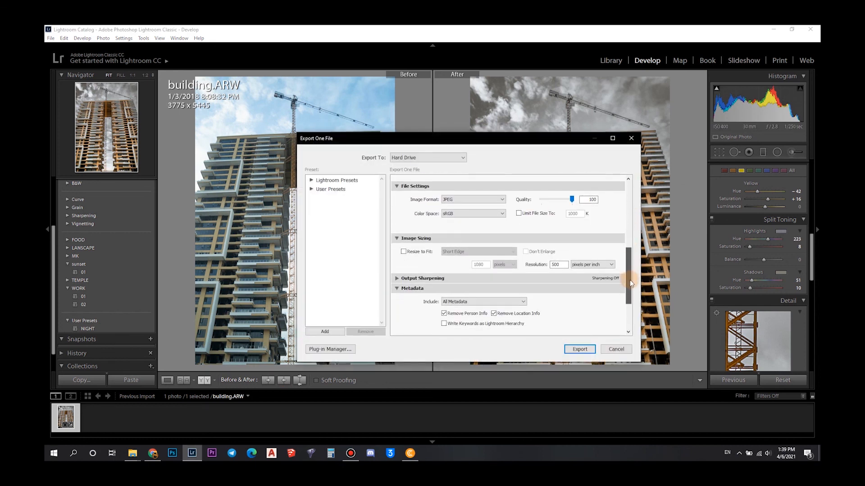
double_click(556, 265)
type("1000")
left_click_drag(631, 270, 580, 220)
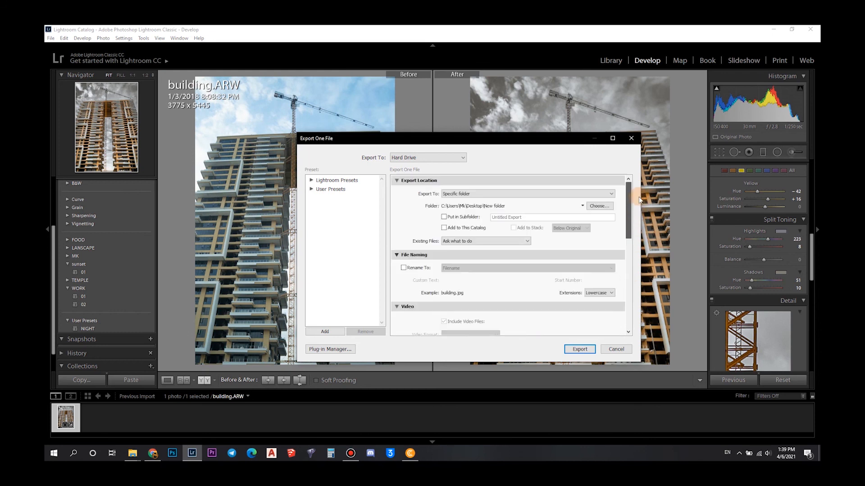
Choose New folder (2) on the Desktop as the export destination and export the photo
left_click(599, 206)
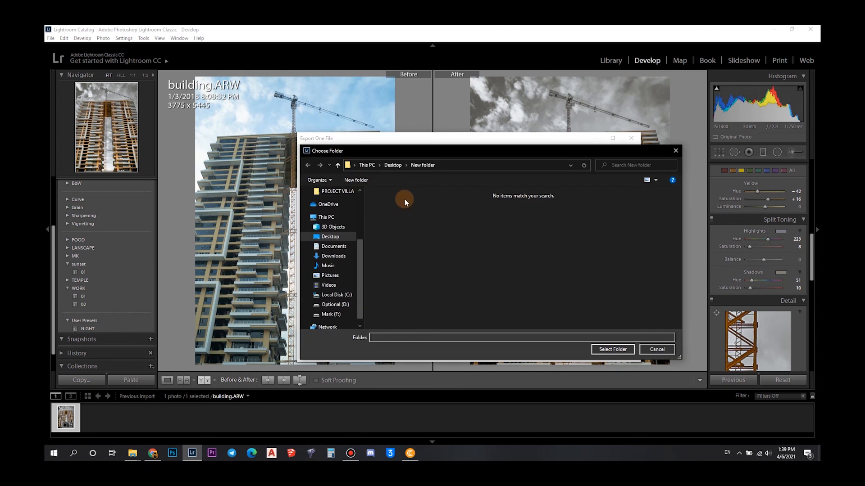
left_click(390, 166)
scroll(446, 239, "down", 2)
left_click(449, 269)
left_click(610, 350)
left_click(578, 350)
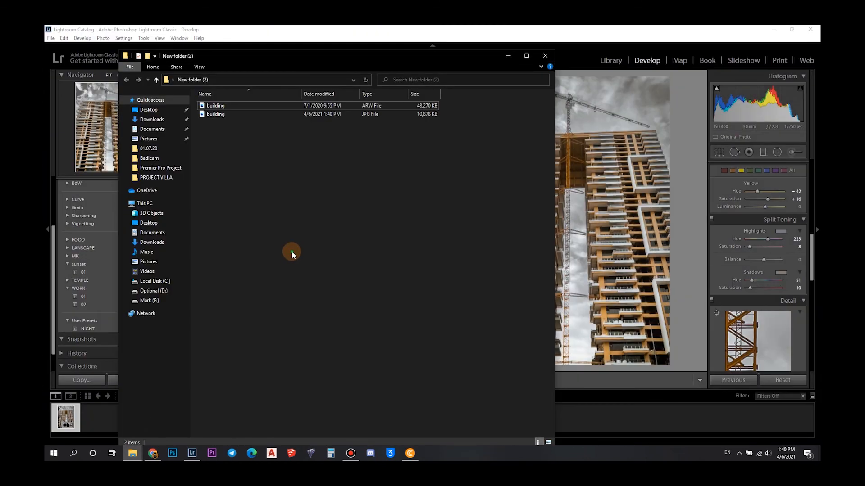
Change the item view in New folder (2), open building.ARW in Photos and compare it with the exported building.jpg
right_click(251, 142)
mouse_move(331, 146)
left_click(373, 147)
double_click(268, 163)
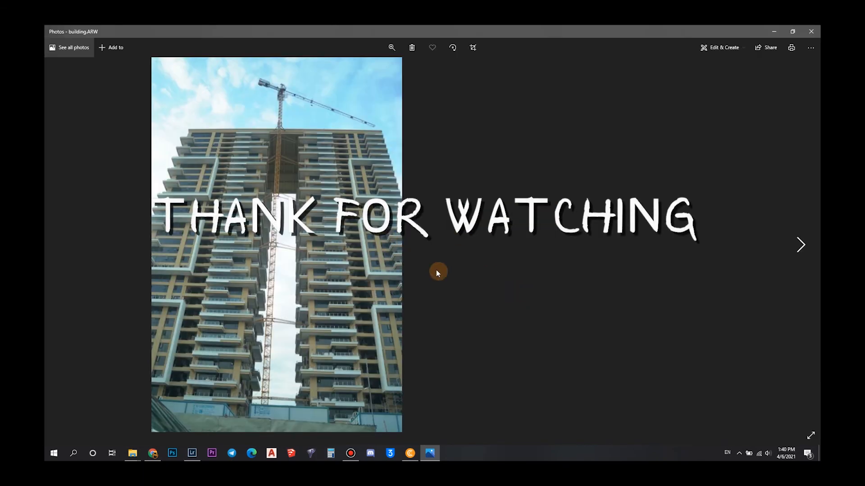
scroll(415, 270, "up", 1)
scroll(415, 272, "down", 1)
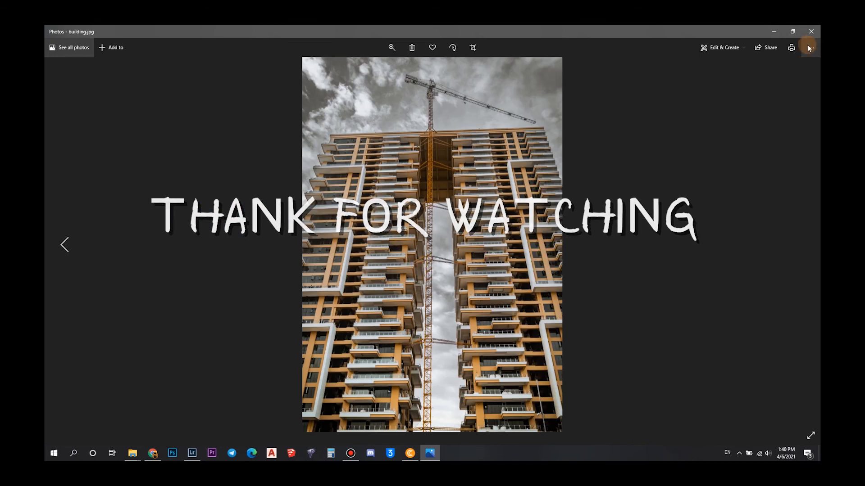